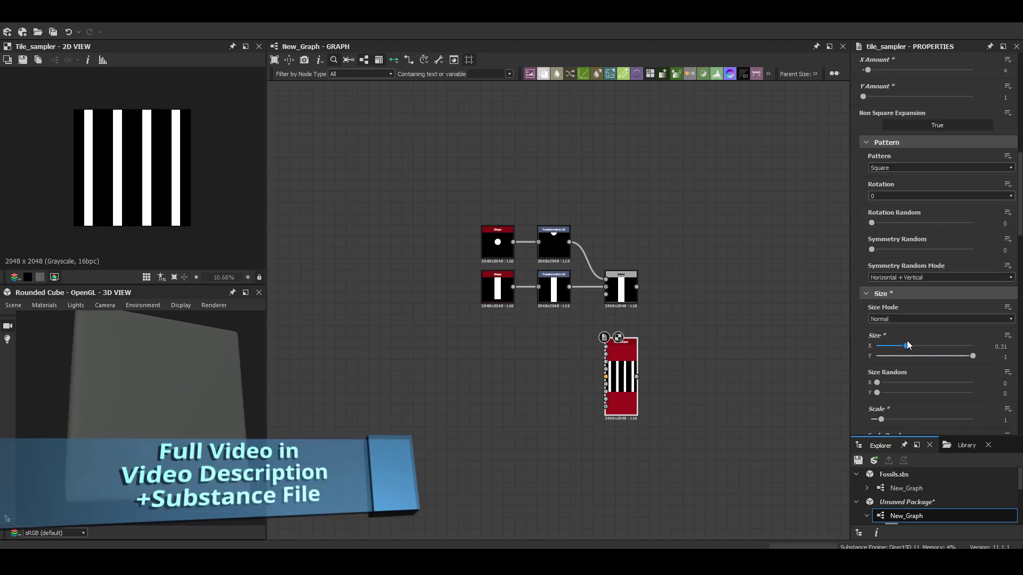
# Make a second Tile Sampler of two thin horizontal bars and Blend it with the vertical stripes
pyautogui.scroll(2, 103, 167)
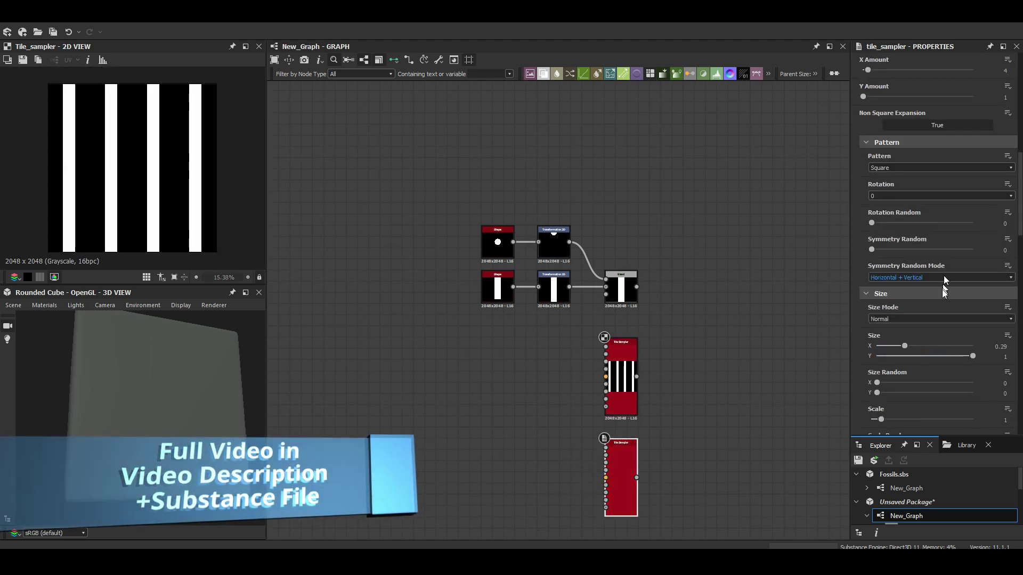
pyautogui.scroll(-3, 943, 287)
pyautogui.moveTo(880, 292); pyautogui.dragTo(876, 293)
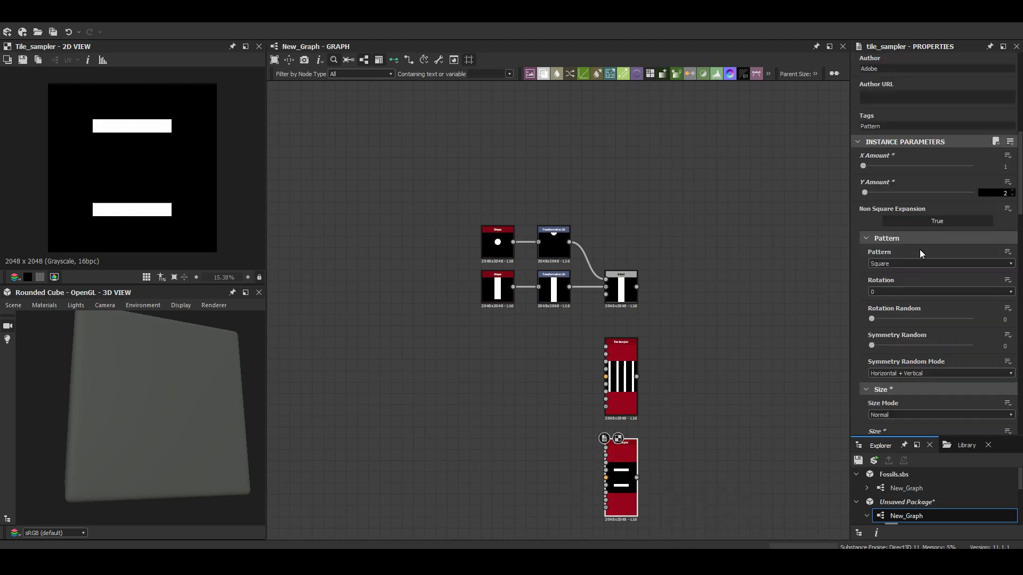
pyautogui.scroll(-6, 995, 155)
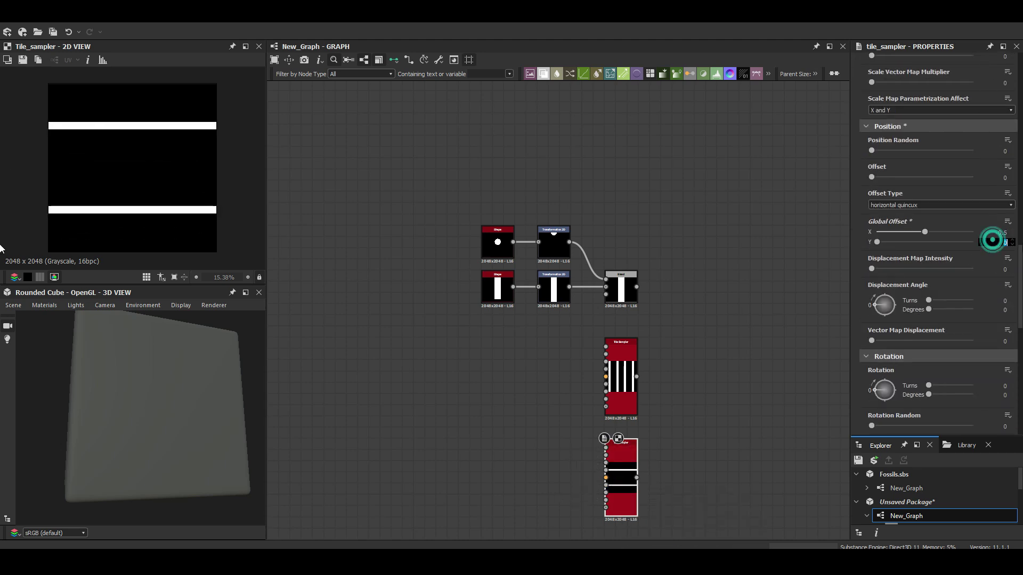
pyautogui.hotkey('ctrl', 'b')
pyautogui.scroll(3, 669, 295)
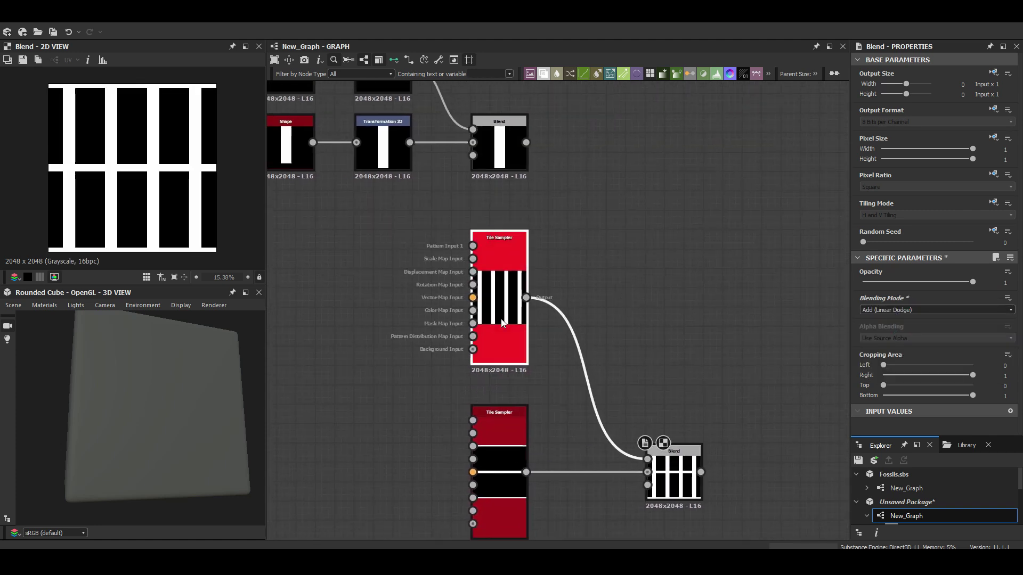
# Tile the rounded pillar shape in a new Tile Sampler at about 0.57 height and add a Blend
pyautogui.moveTo(556, 309); pyautogui.dragTo(671, 297)
pyautogui.moveTo(526, 142); pyautogui.dragTo(647, 245)
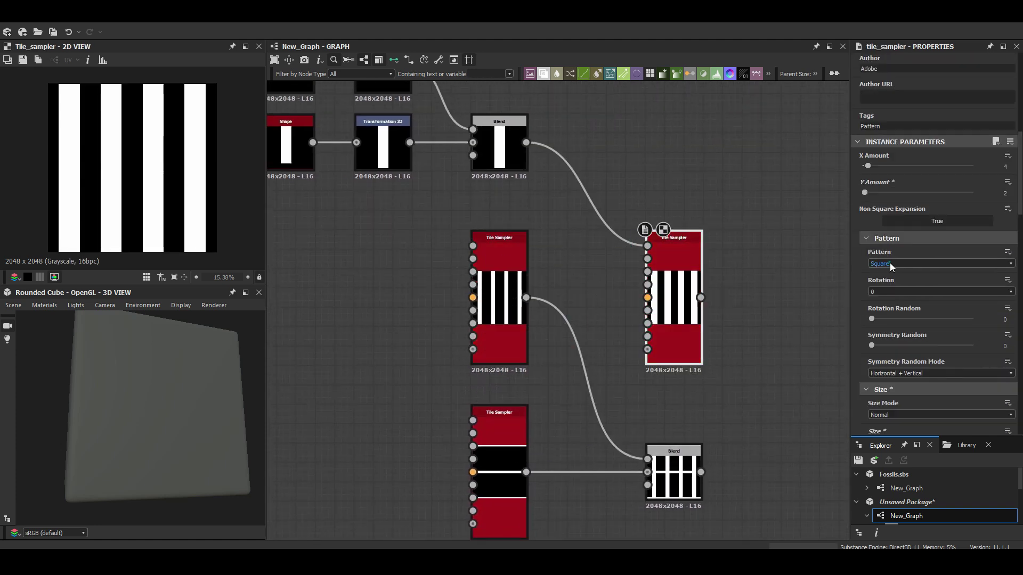
pyautogui.scroll(-3, 917, 264)
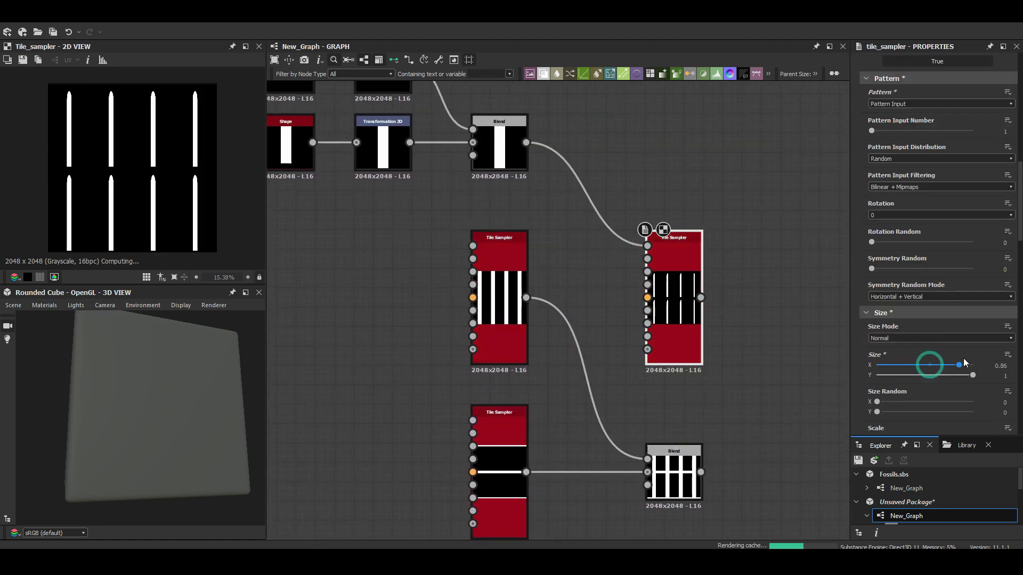
pyautogui.moveTo(932, 375); pyautogui.dragTo(933, 378)
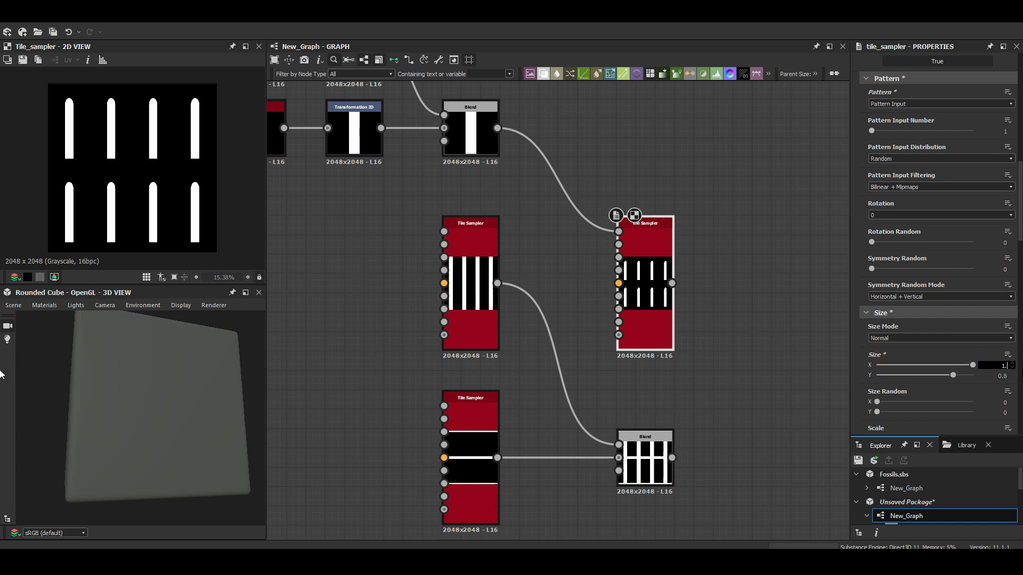
pyautogui.hotkey('ctrl', 'b')
pyautogui.scroll(2, 149, 167)
pyautogui.doubleClick(645, 240)
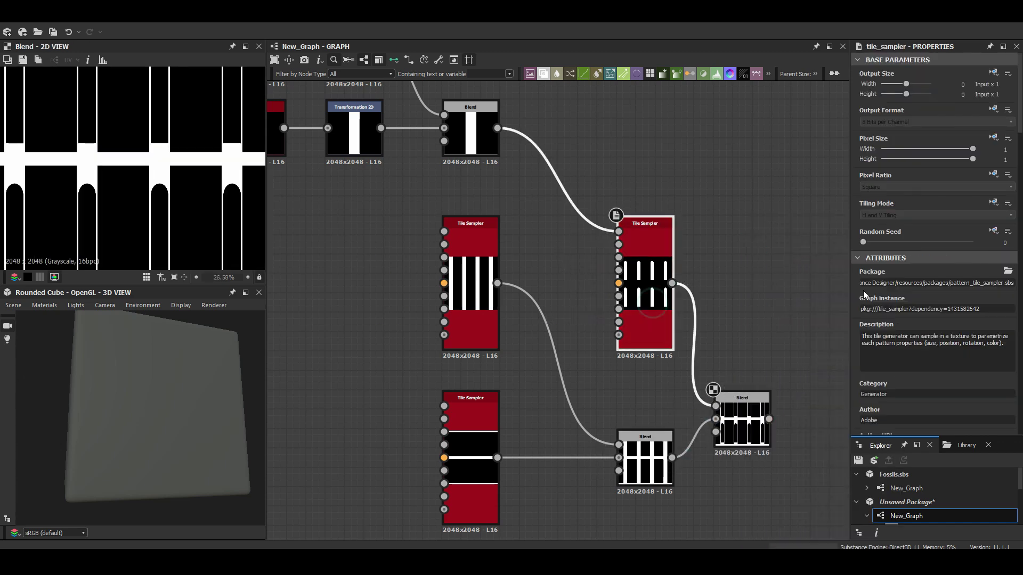
# Add a thin-bar Tile Sampler with Levels, blend it in, and feed the result to Height output
pyautogui.click(471, 426)
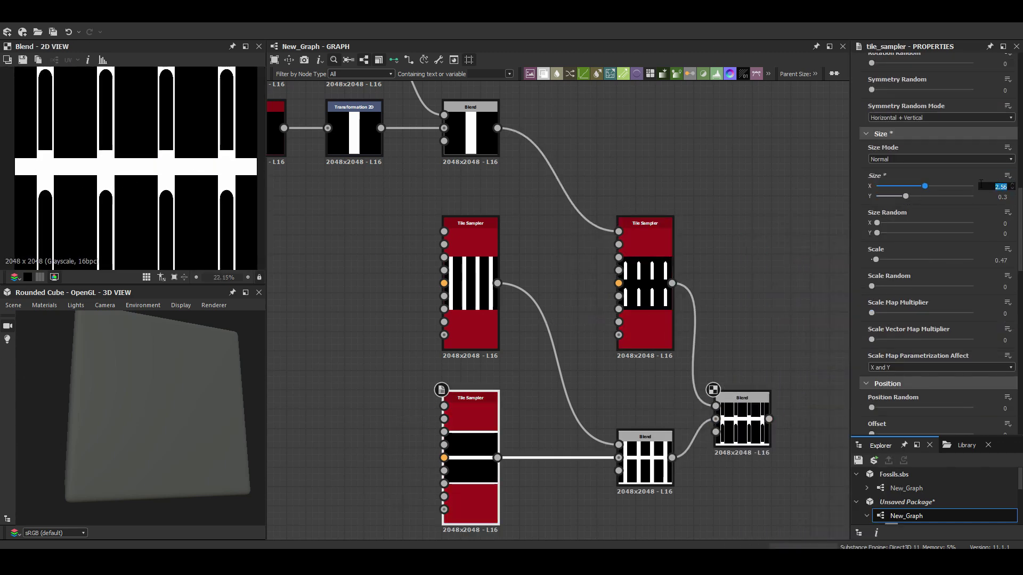
pyautogui.scroll(-2, 228, 148)
pyautogui.moveTo(742, 398); pyautogui.dragTo(800, 438)
pyautogui.moveTo(720, 196); pyautogui.dragTo(589, 183, button='middle')
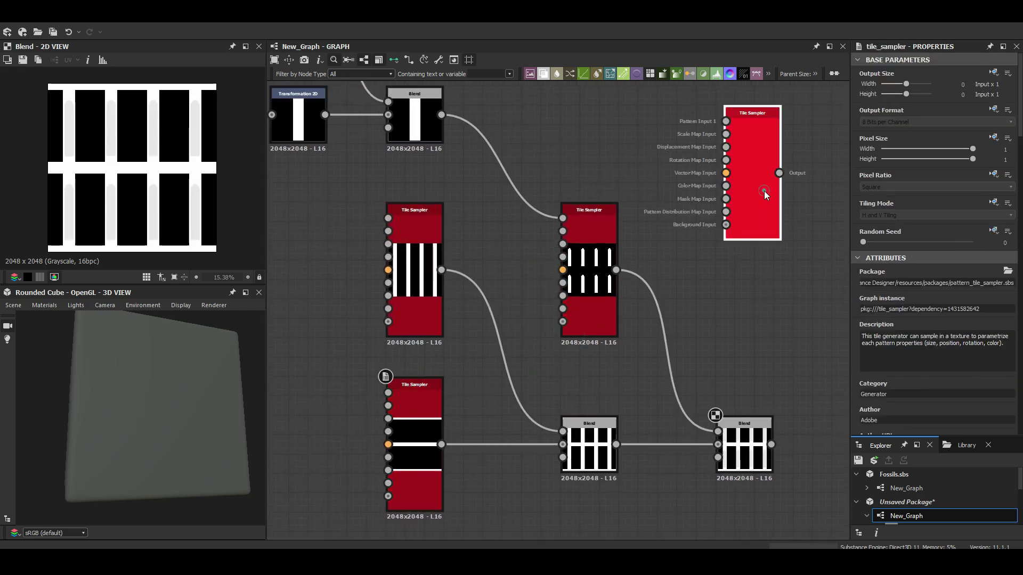
pyautogui.moveTo(725, 199); pyautogui.dragTo(441, 444)
pyautogui.scroll(-5, 933, 273)
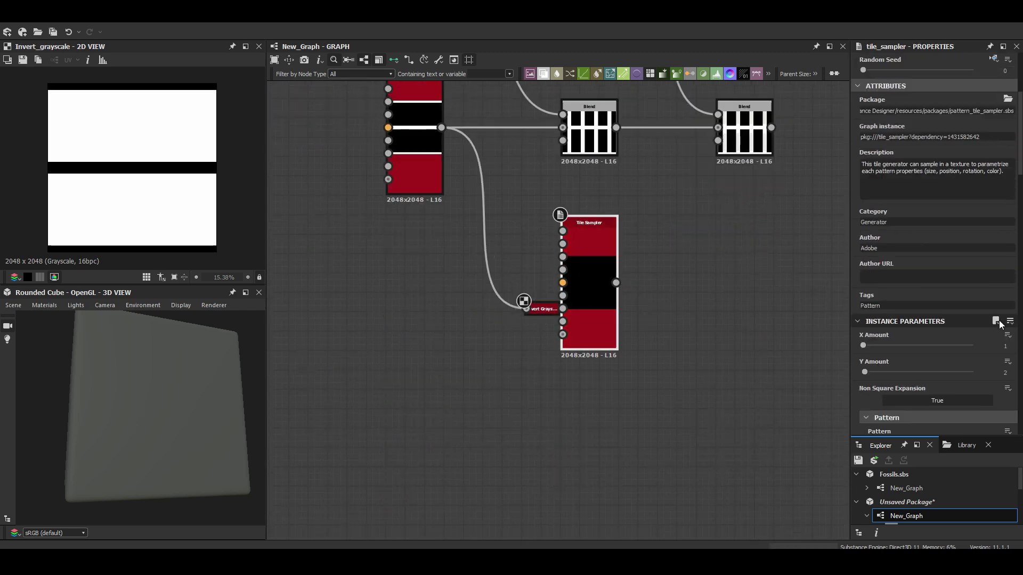
pyautogui.moveTo(439, 337); pyautogui.dragTo(510, 309)
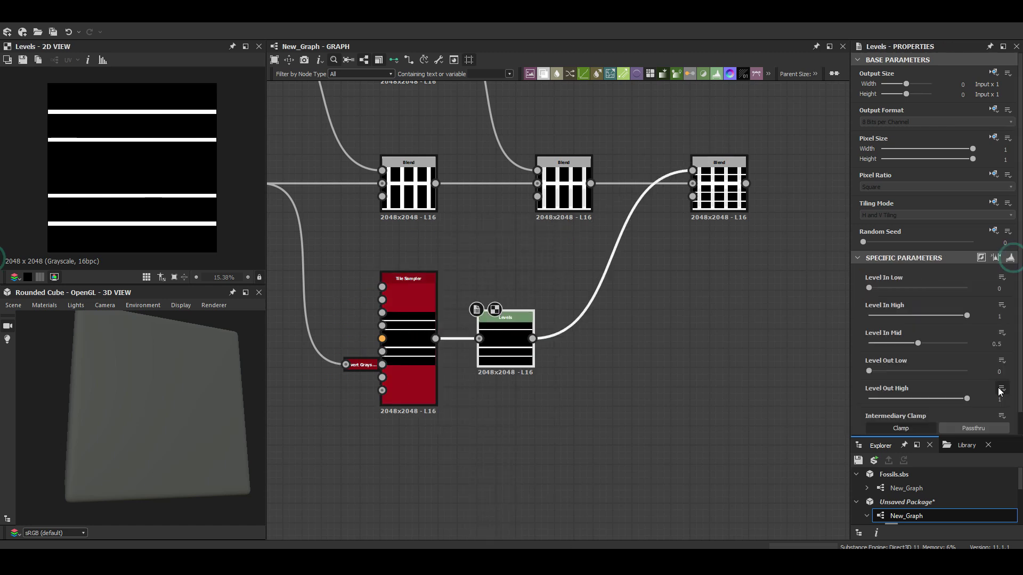
pyautogui.click(719, 184)
pyautogui.moveTo(399, 154)
pyautogui.mouseDown()
pyautogui.moveTo(90, 423)
pyautogui.moveTo(134, 405)
pyautogui.mouseUp()
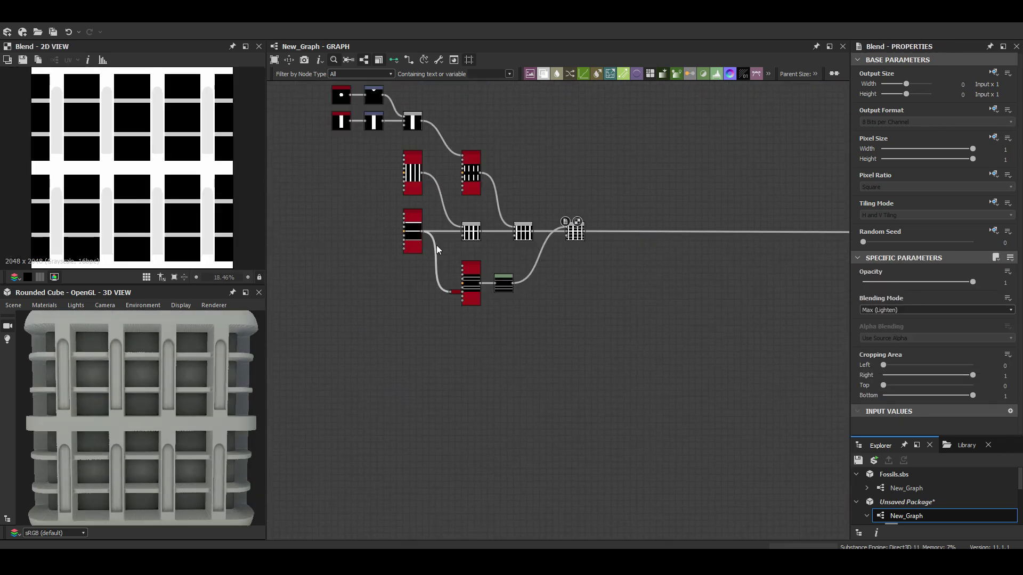
# Set the Tile Sampler X Amount to 3 and thin the shelf bars to Size Y 0.23
pyautogui.scroll(2, 557, 247)
pyautogui.click(556, 248)
pyautogui.click(1012, 296)
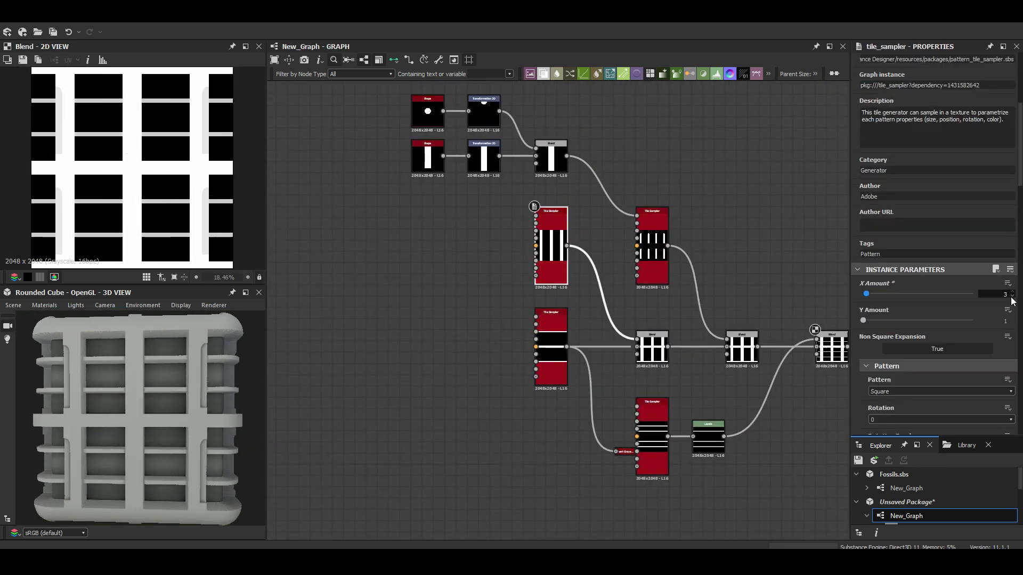
pyautogui.doubleClick(551, 346)
pyautogui.scroll(-10, 906, 262)
pyautogui.moveTo(905, 260); pyautogui.dragTo(899, 261)
pyautogui.moveTo(710, 328); pyautogui.dragTo(443, 226, button='middle')
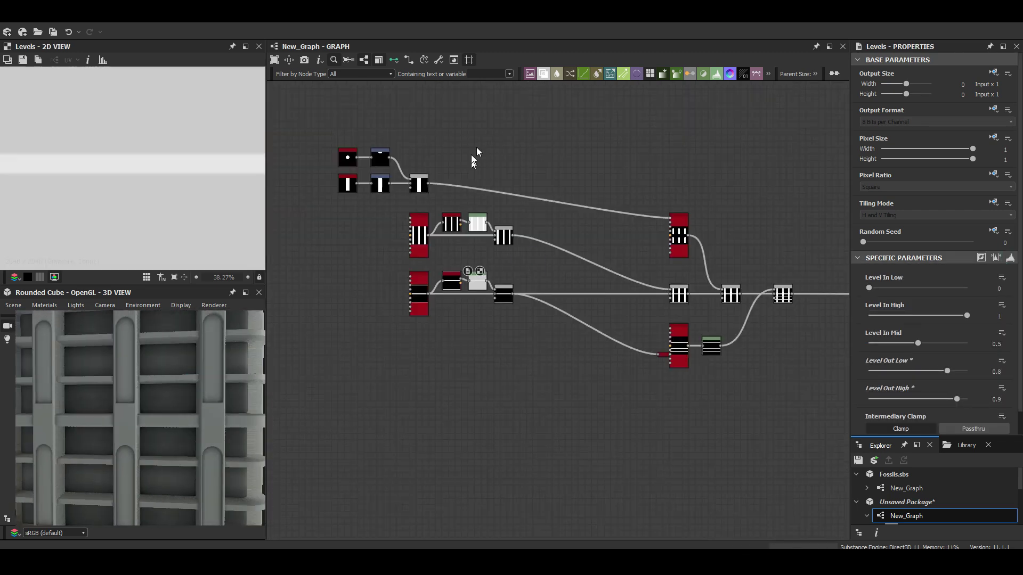
# Check the bevel and three-line shelf previews, then invert the arch pattern with Invert Grayscale
pyautogui.scroll(2, 692, 346)
pyautogui.click(725, 333)
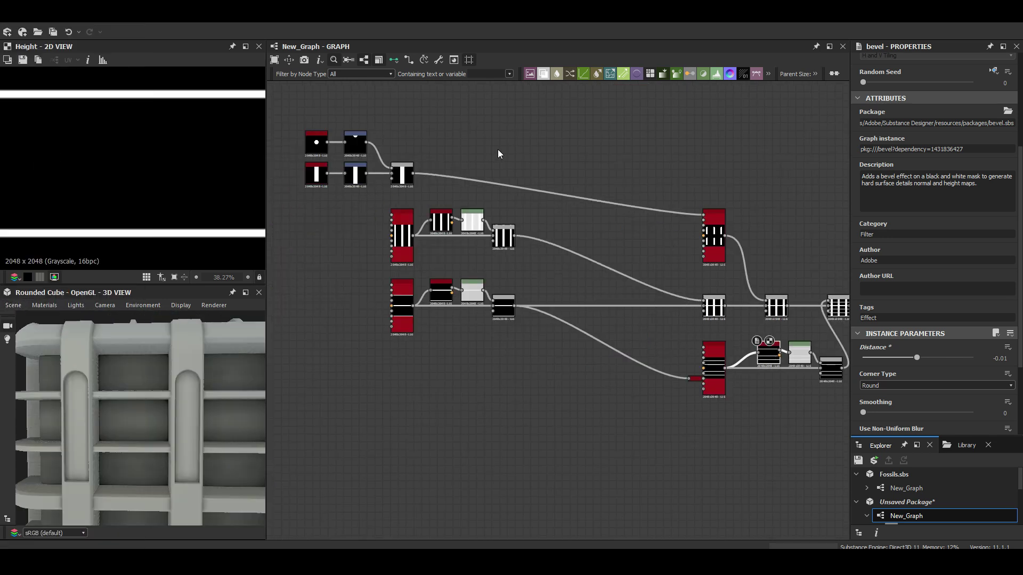
pyautogui.doubleClick(461, 119)
pyautogui.scroll(-5, 1012, 163)
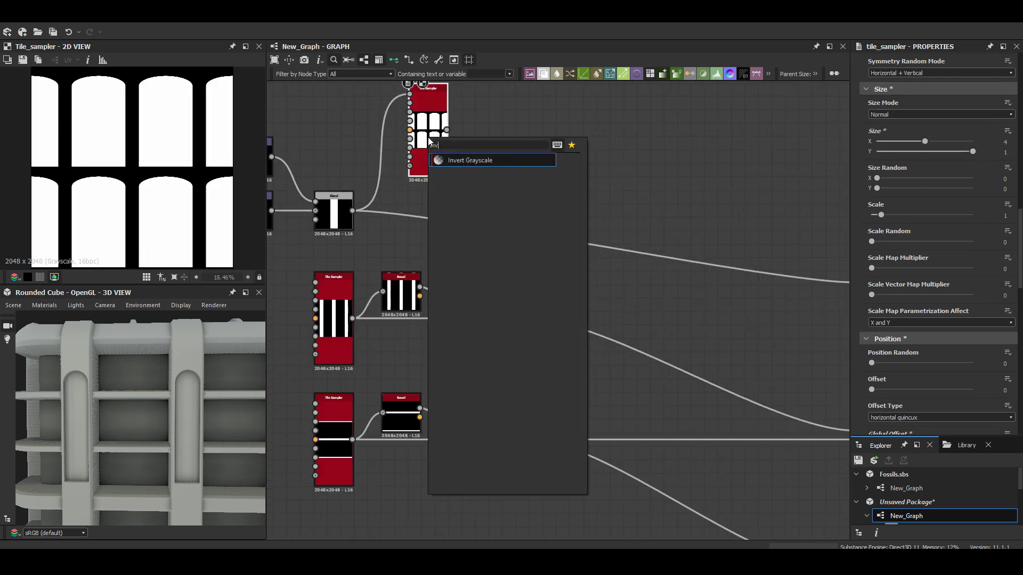
pyautogui.press('Return')
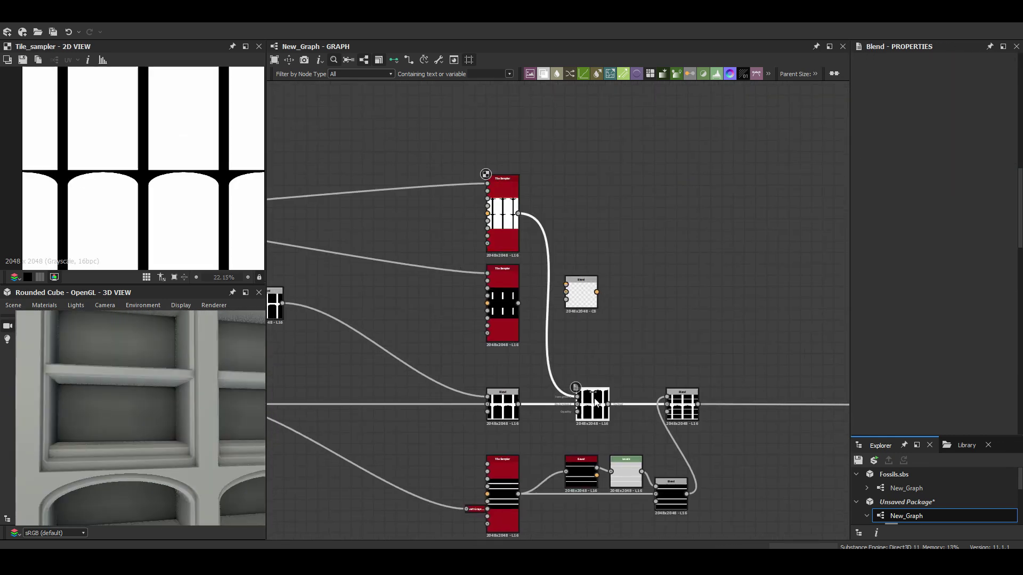
# Preview the blend results and shift the shelf bars to Global Offset Y 0.54
pyautogui.doubleClick(596, 402)
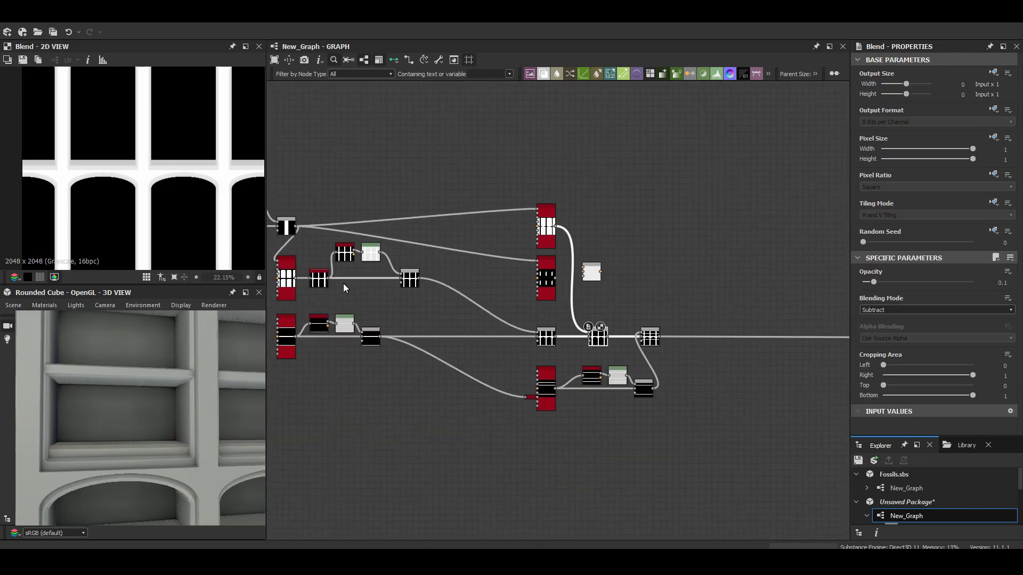
pyautogui.scroll(4, 475, 373)
pyautogui.doubleClick(654, 324)
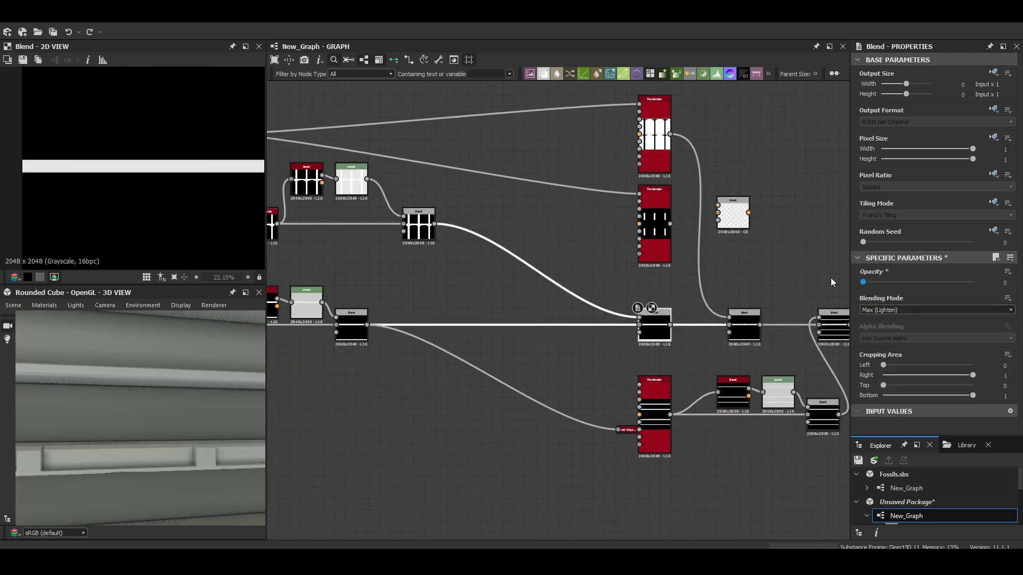
pyautogui.scroll(-3, 182, 405)
pyautogui.scroll(-3, 182, 405)
pyautogui.moveTo(474, 310); pyautogui.dragTo(695, 286, button='middle')
pyautogui.click(680, 405)
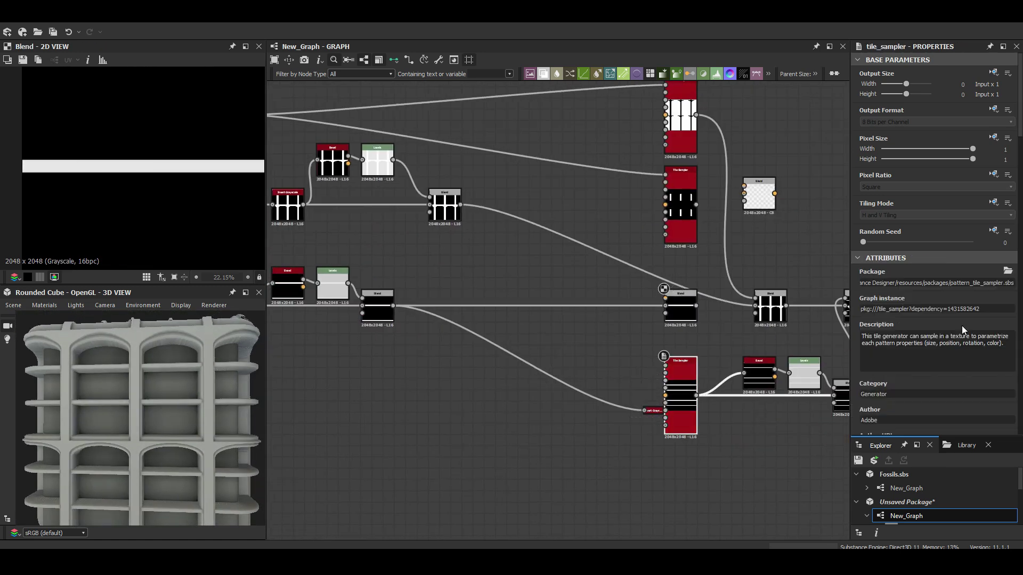
pyautogui.scroll(-10, 938, 213)
pyautogui.moveTo(876, 276); pyautogui.dragTo(930, 277)
# Widen the arches to Size 3.8 and add a Levels node with Out Low 0.9 after the first blend
pyautogui.scroll(-2, 406, 281)
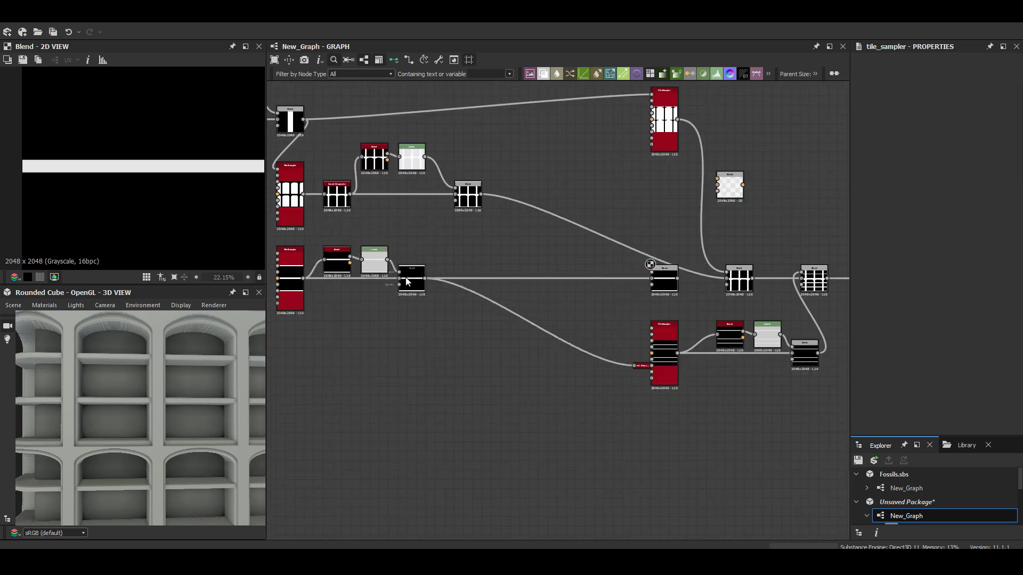
pyautogui.scroll(-1, 596, 293)
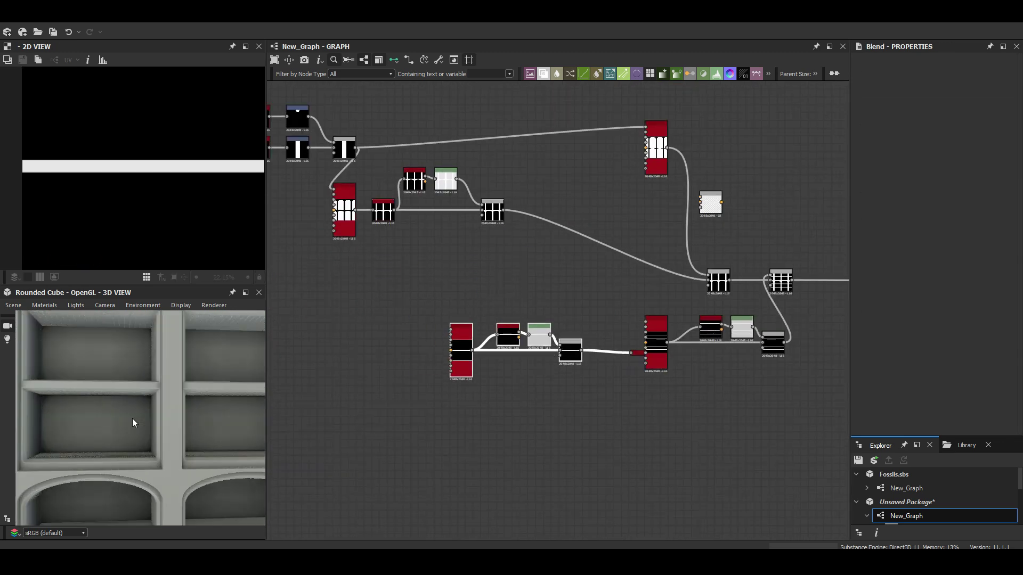
pyautogui.click(656, 149)
pyautogui.moveTo(912, 238); pyautogui.dragTo(969, 248)
pyautogui.click(781, 281)
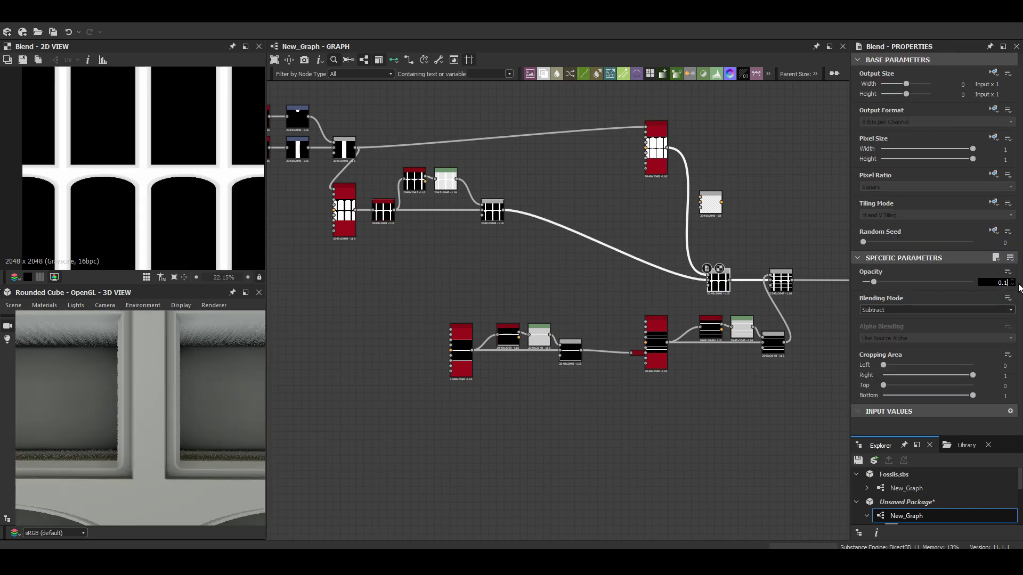
pyautogui.scroll(2, 718, 247)
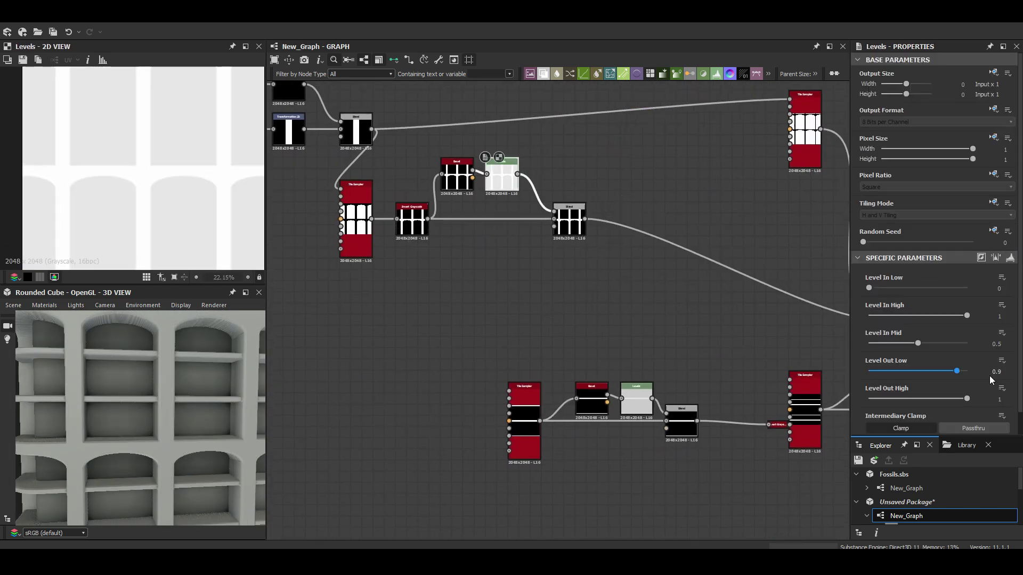
pyautogui.moveTo(580, 284); pyautogui.dragTo(512, 328, button='middle')
pyautogui.moveTo(536, 198); pyautogui.dragTo(332, 291)
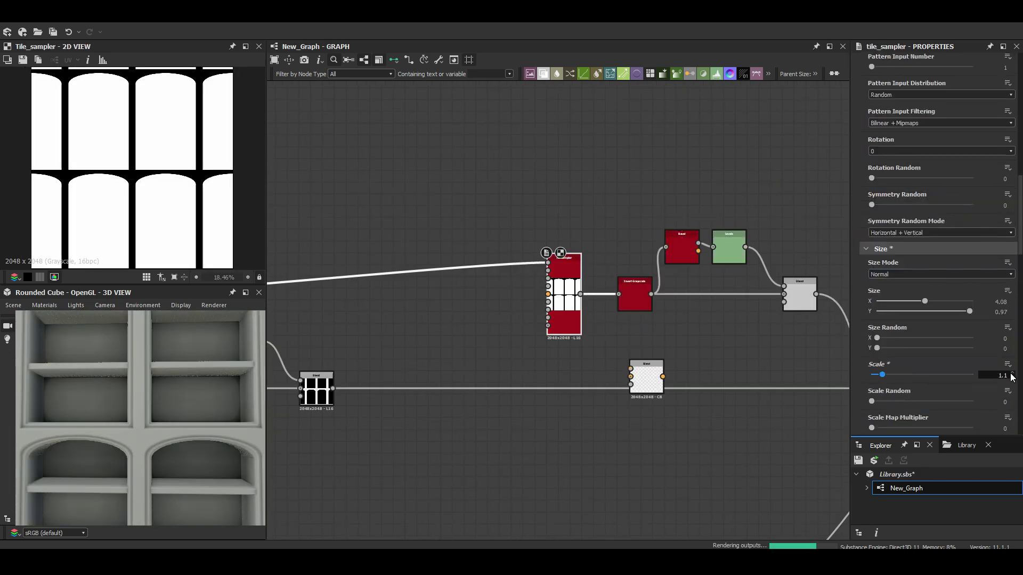
# Add a Blend node to the mask chain, subtracting at 0.01 opacity
pyautogui.doubleClick(681, 248)
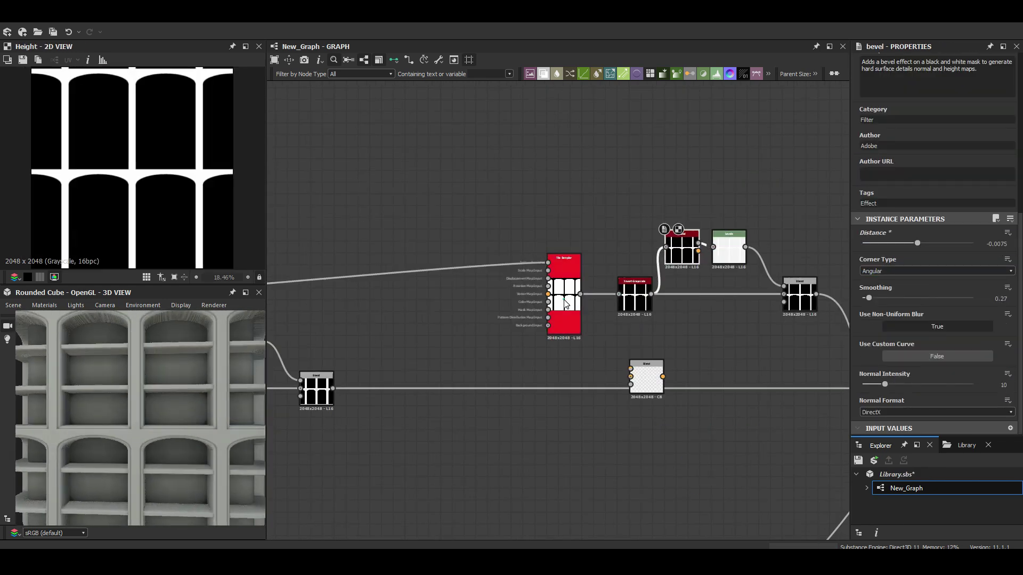
pyautogui.scroll(-3, 970, 361)
pyautogui.moveTo(831, 224); pyautogui.dragTo(570, 235, button='middle')
pyautogui.hotkey('ctrl', 'v')
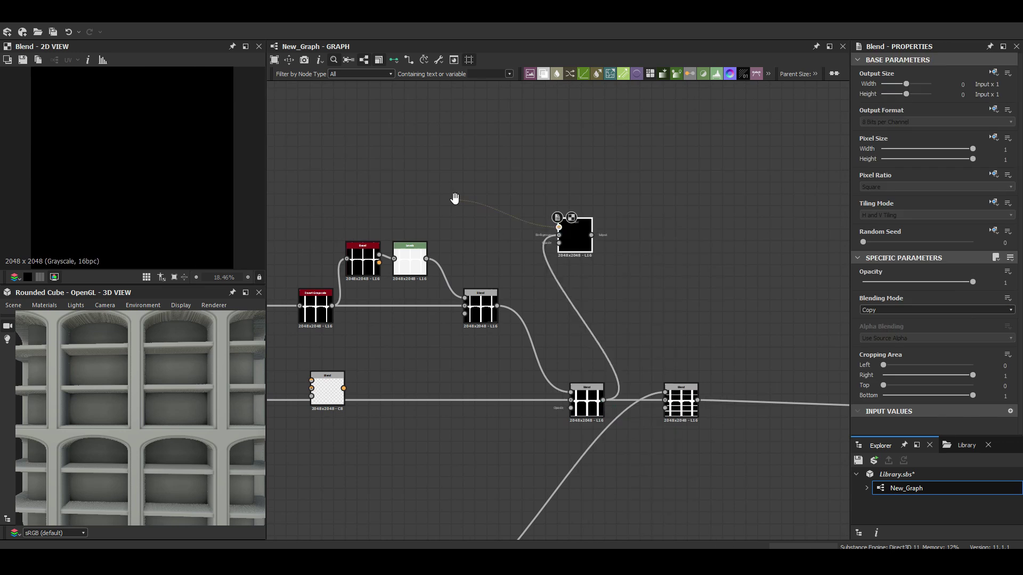
pyautogui.moveTo(457, 200); pyautogui.dragTo(481, 231, button='middle')
pyautogui.scroll(5, 89, 94)
pyautogui.scroll(-2, 906, 310)
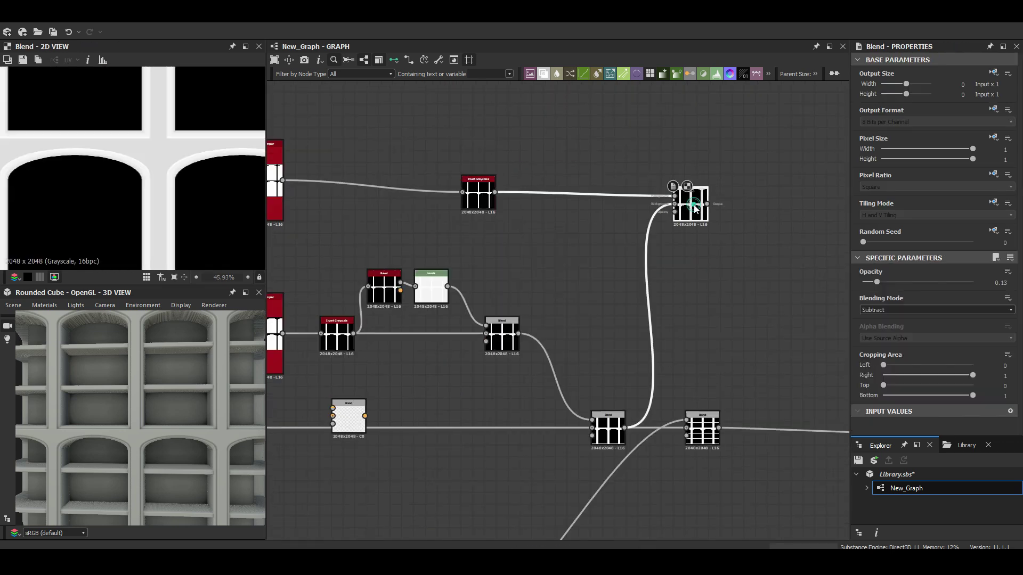
# Set the arch Tile Sampler Scale to 1.15 and preview the top-right Blend result
pyautogui.click(313, 160)
pyautogui.moveTo(694, 209)
pyautogui.mouseDown(button='middle')
pyautogui.moveTo(741, 211)
pyautogui.moveTo(599, 186)
pyautogui.mouseUp(button='middle')
pyautogui.scroll(-10, 938, 319)
pyautogui.doubleClick(1003, 375)
pyautogui.doubleClick(600, 186)
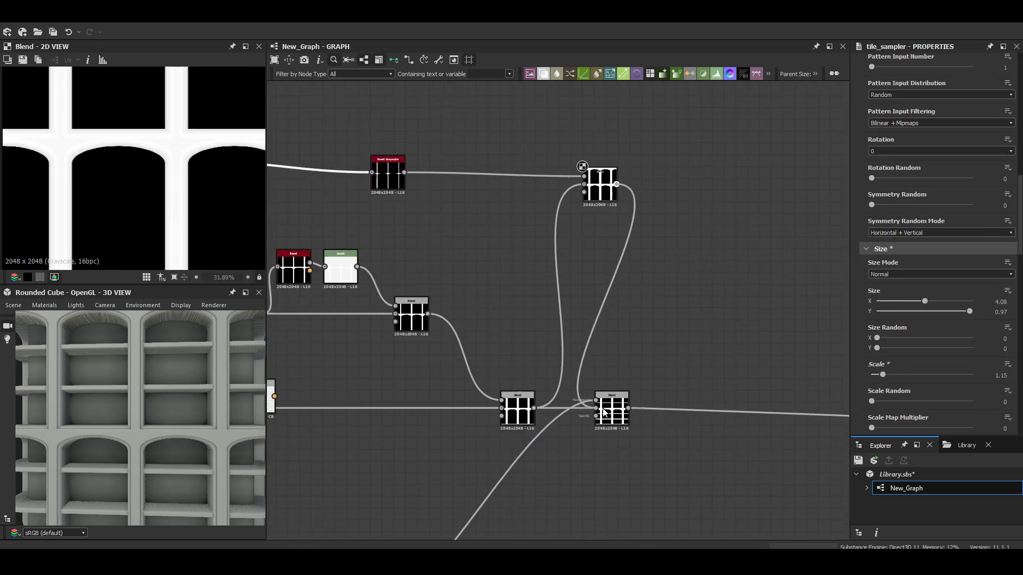
pyautogui.scroll(-5, 160, 437)
pyautogui.scroll(8, 169, 392)
pyautogui.scroll(-3, 190, 399)
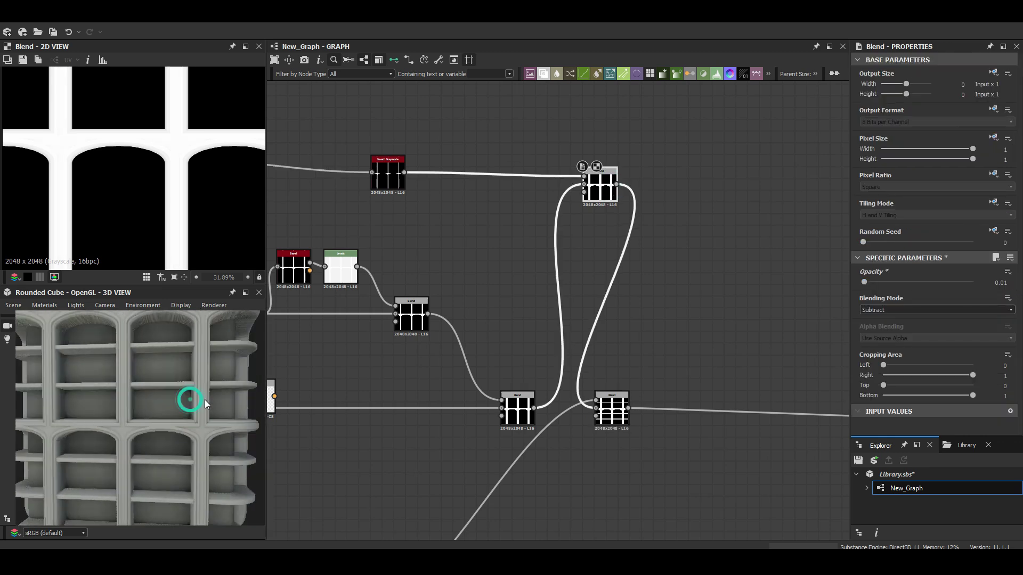
pyautogui.moveTo(490, 256); pyautogui.dragTo(440, 250, button='middle')
pyautogui.click(439, 250)
pyautogui.press('space')
# Add a Gradient Linear 2 and a Shape node, shifting the spine stripe slightly sideways
pyautogui.write('gr')
pyautogui.click(478, 337)
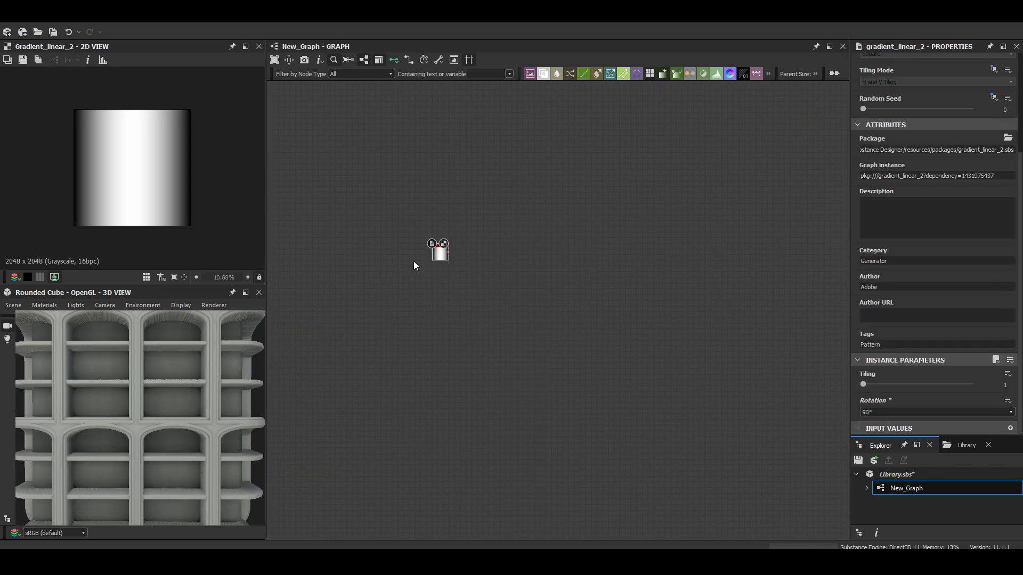
pyautogui.click(453, 230)
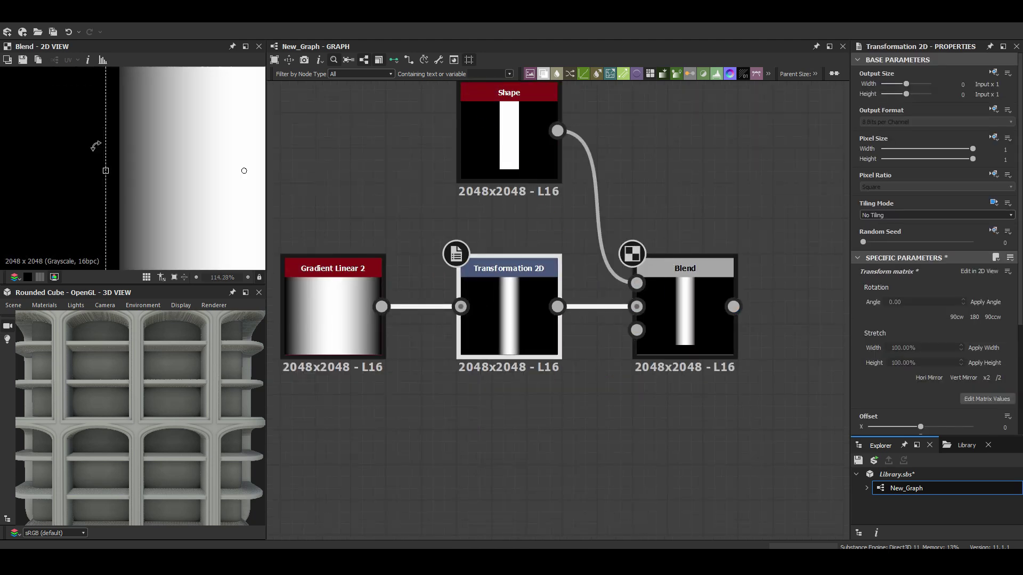
pyautogui.moveTo(229, 171); pyautogui.dragTo(218, 170)
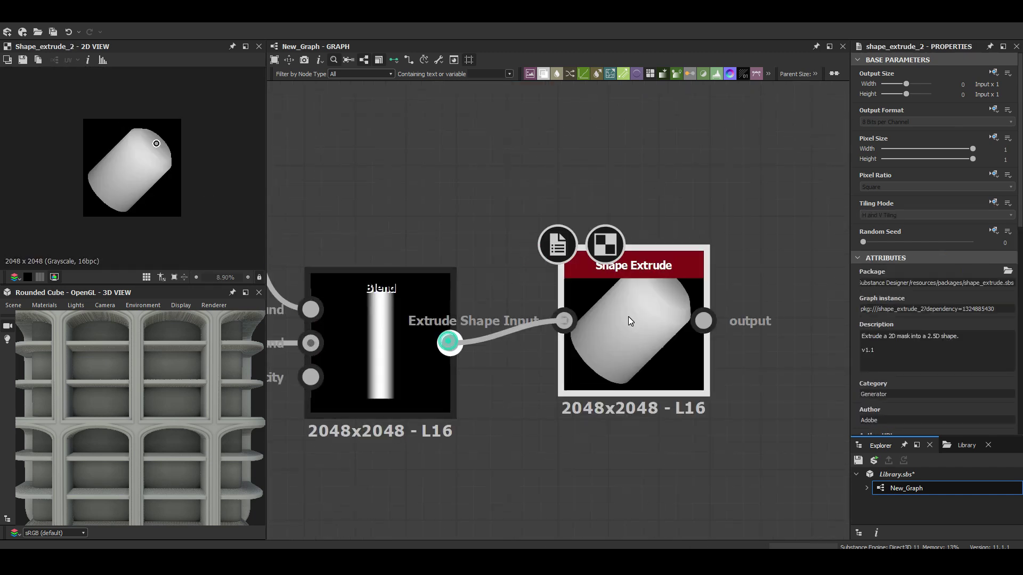
# Try a Shape Extrude on the Blend output, then delete it and select Transformation 2D
pyautogui.click(881, 220)
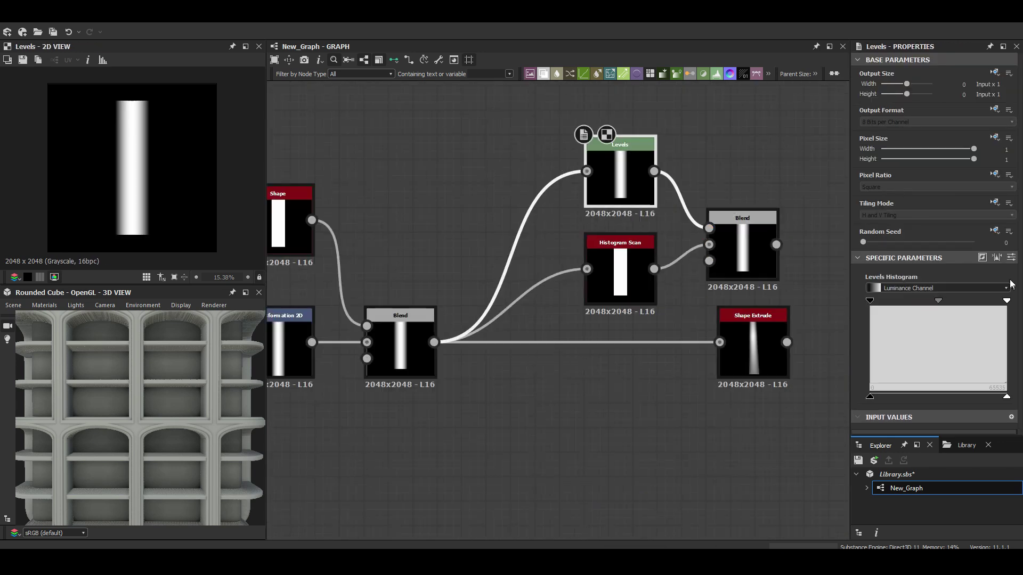
pyautogui.moveTo(775, 244); pyautogui.dragTo(749, 341)
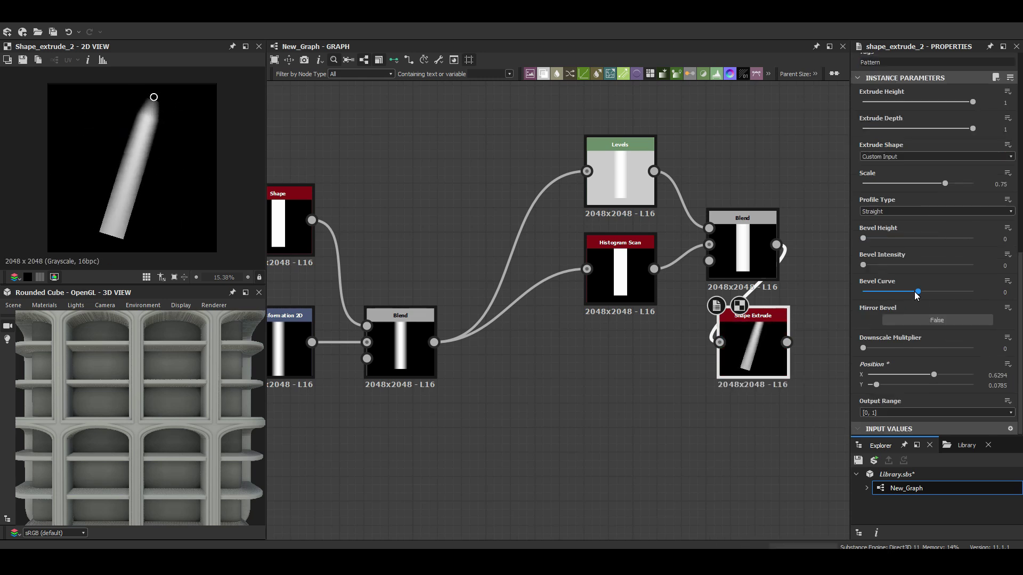
pyautogui.press('Delete')
pyautogui.press('f')
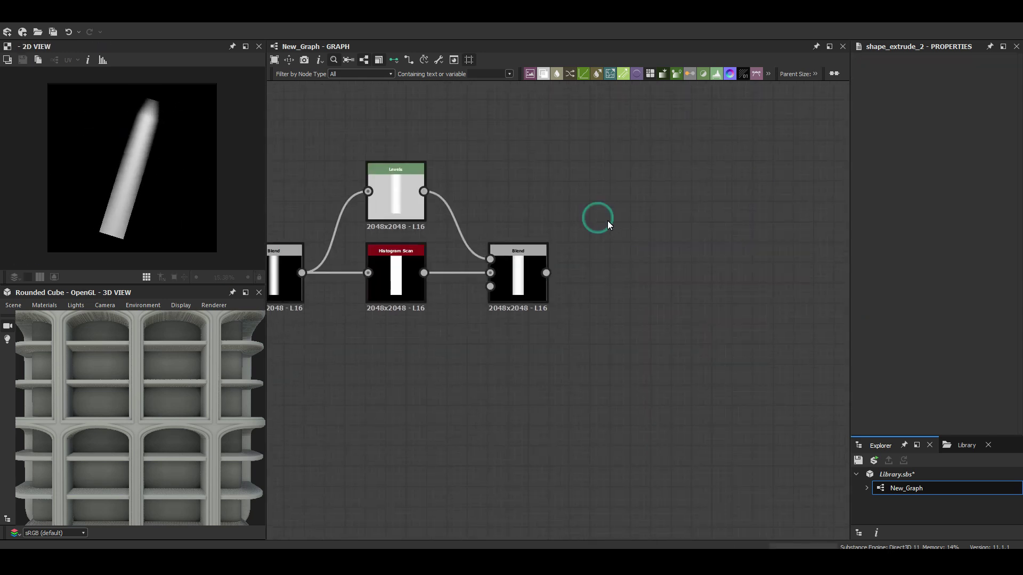
pyautogui.click(462, 290)
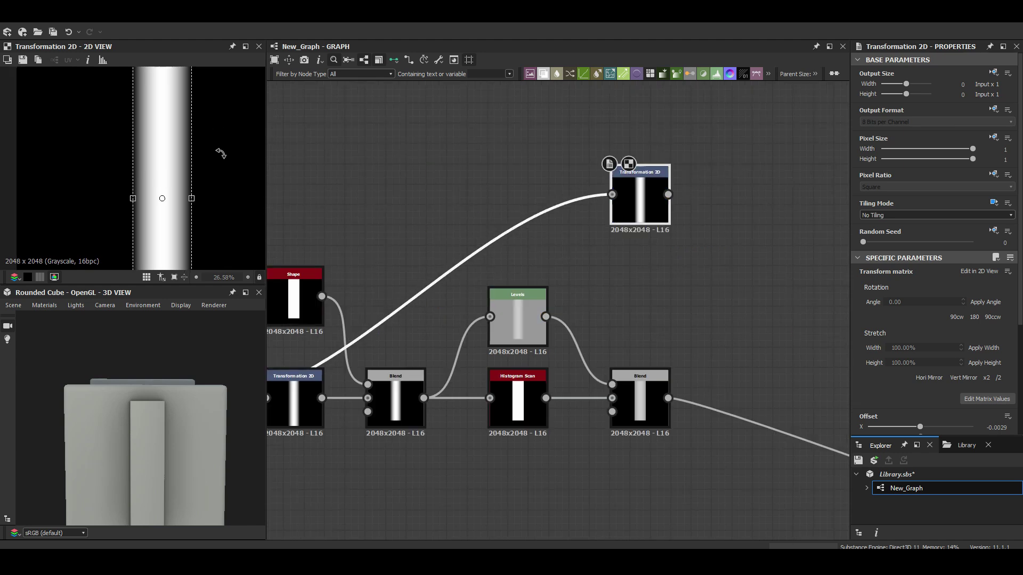
pyautogui.press('space')
# Add a Tile Sampler of horizontal bands for the spine, increasing Y Amount, and preview the Blend
pyautogui.write('tile')
pyautogui.click(649, 351)
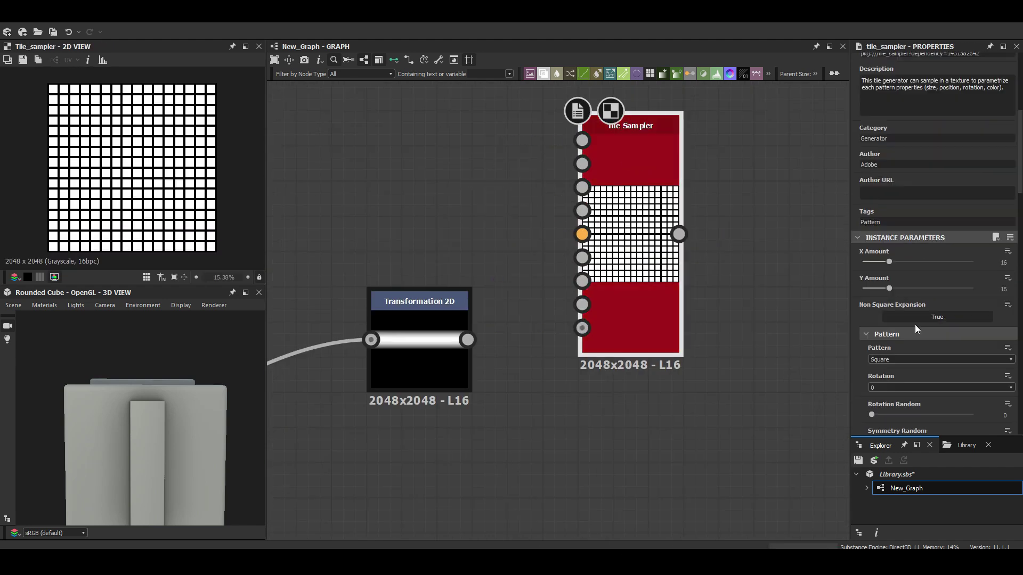
pyautogui.moveTo(1004, 289); pyautogui.dragTo(1014, 290)
pyautogui.scroll(-3, 512, 319)
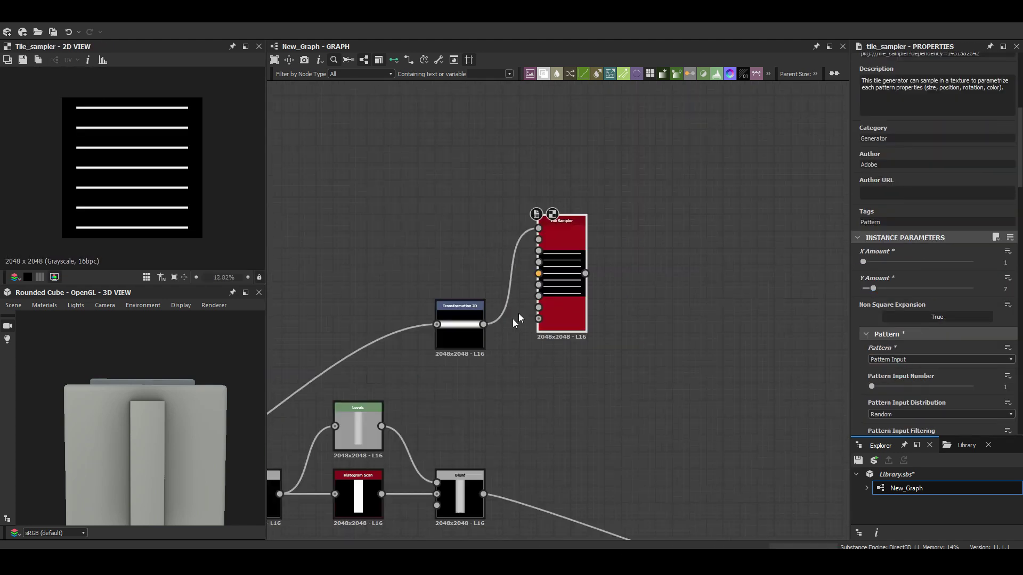
pyautogui.scroll(2, 561, 418)
pyautogui.click(560, 418)
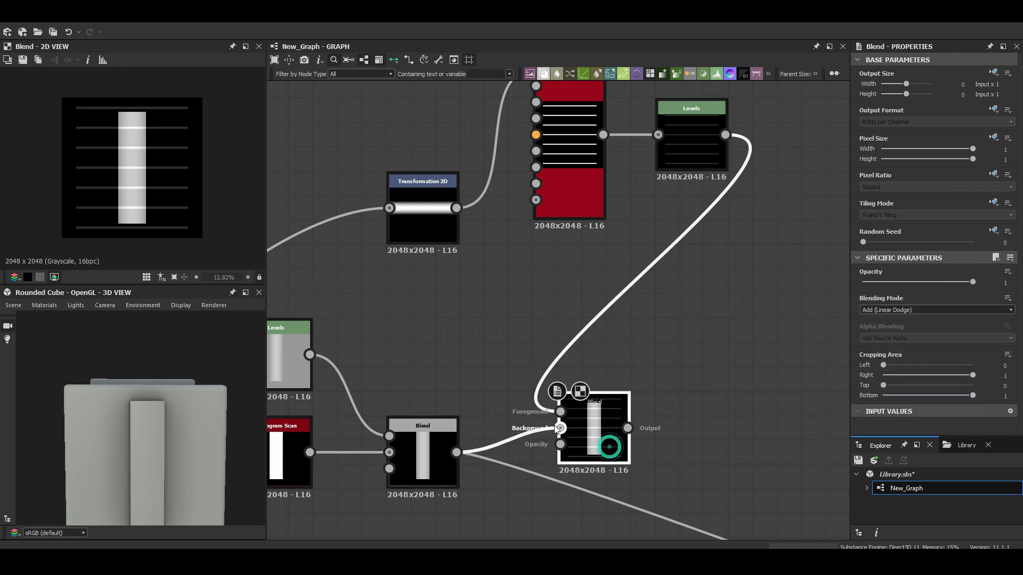
pyautogui.scroll(-2, 467, 323)
pyautogui.scroll(4, 139, 161)
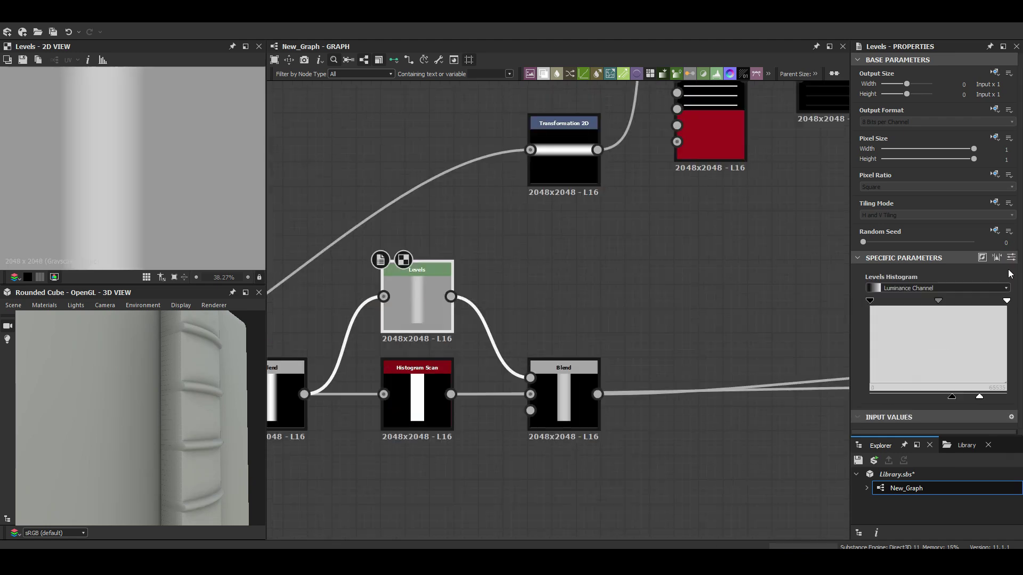
# Insert a Bevel between Histogram Scan and Blend on the book spine
pyautogui.press('space')
pyautogui.click(411, 483)
pyautogui.moveTo(497, 395); pyautogui.dragTo(506, 395)
pyautogui.scroll(-3, 916, 357)
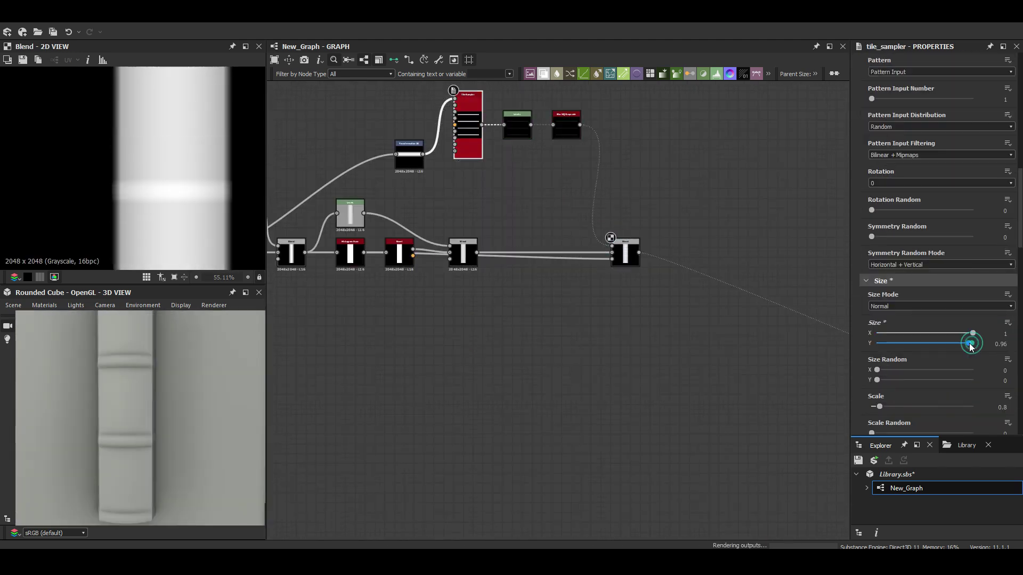
pyautogui.scroll(-3, 204, 389)
pyautogui.scroll(-4, 624, 246)
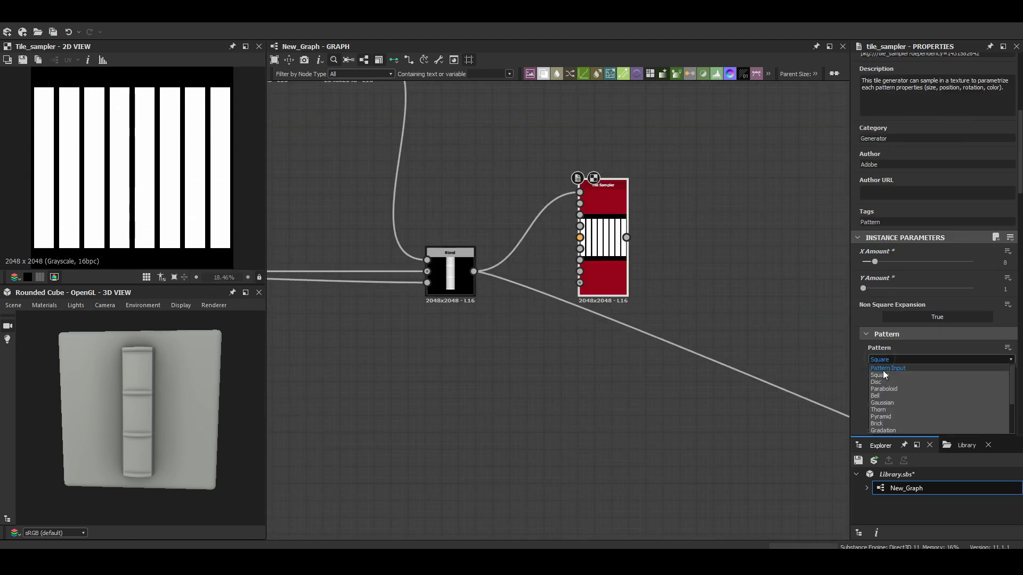
# Switch the Tile Sampler to Pattern Input, adjust its size, and reset Global Offset X to 0
pyautogui.click(884, 369)
pyautogui.scroll(-10, 997, 338)
pyautogui.moveTo(882, 342); pyautogui.dragTo(878, 344)
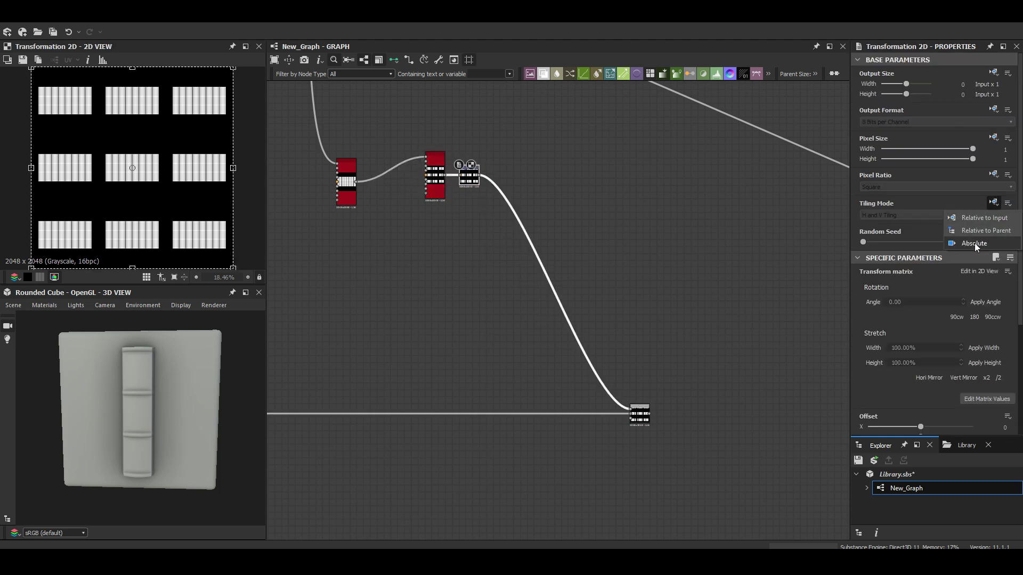
pyautogui.click(469, 175)
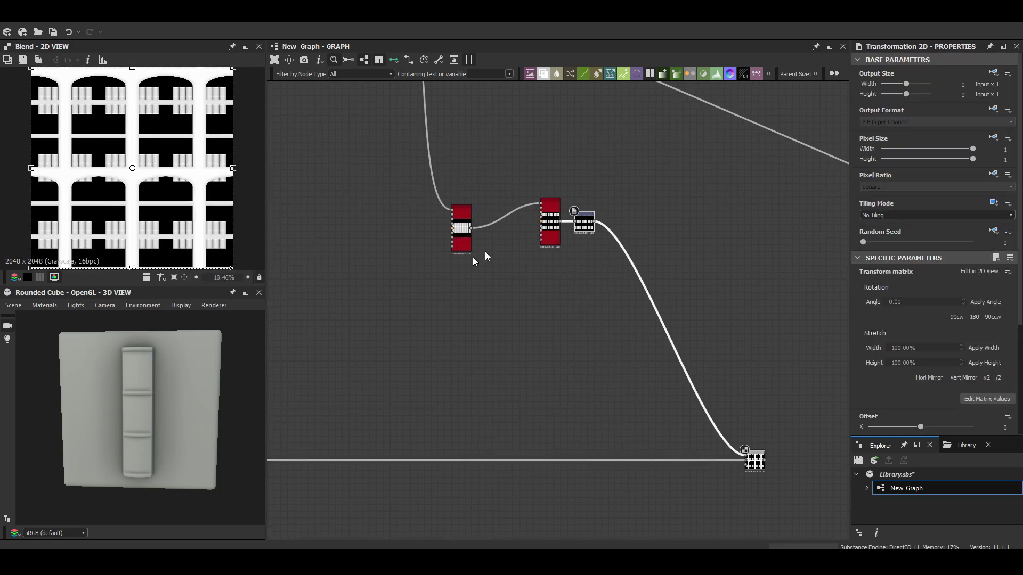
pyautogui.click(550, 222)
pyautogui.scroll(-5, 932, 260)
pyautogui.hotkey('ctrl', 'z')
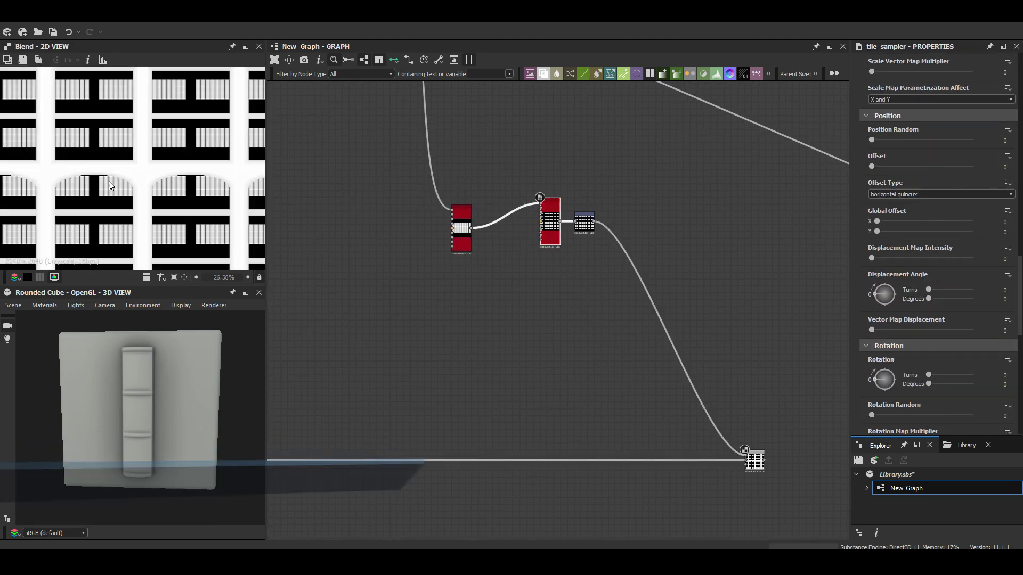
# Set the book Tile Sampler's Color Random to 0.62 to vary book shades
pyautogui.scroll(3, 948, 197)
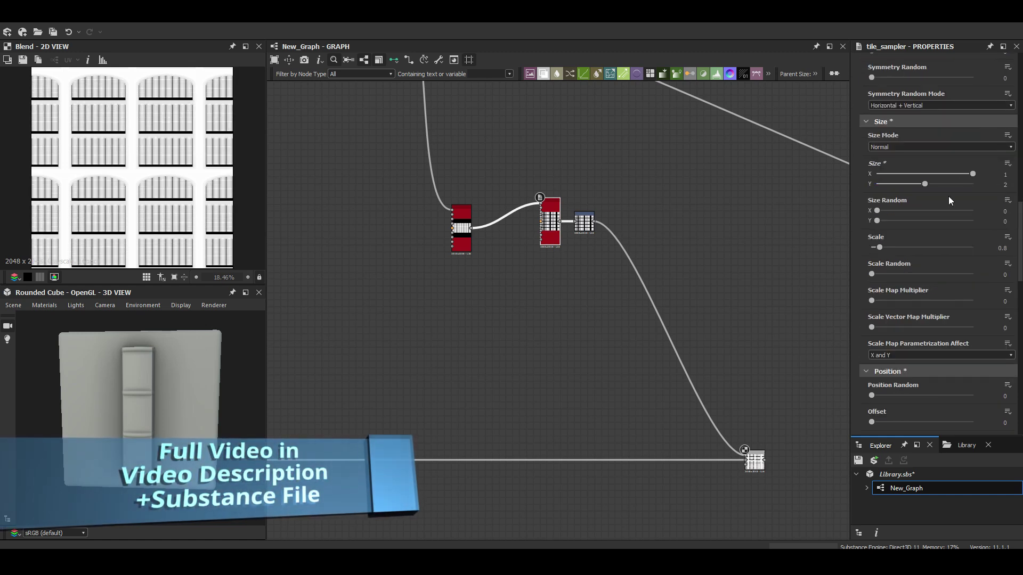
pyautogui.click(584, 223)
pyautogui.scroll(3, 576, 214)
pyautogui.scroll(4, 111, 157)
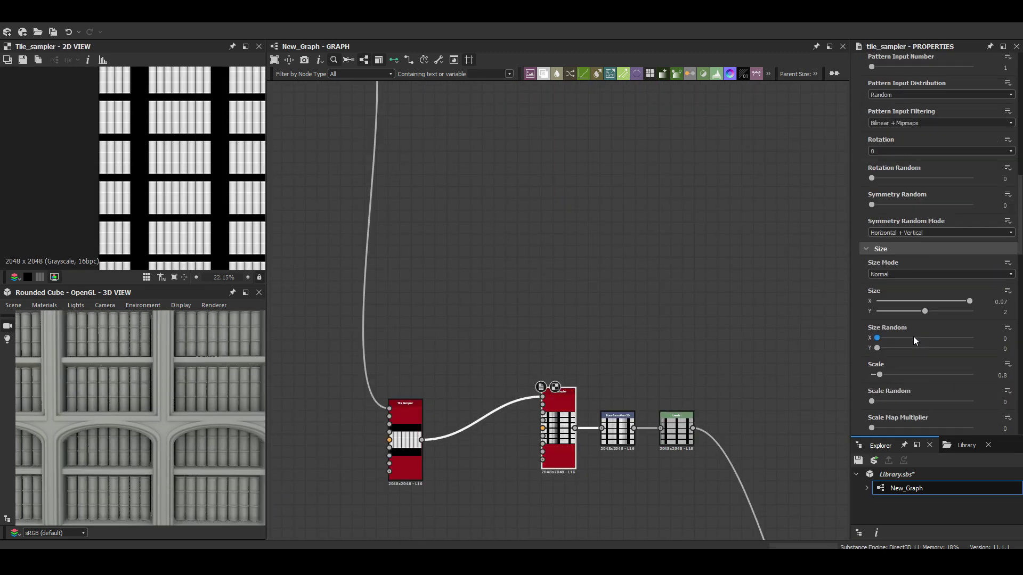
pyautogui.scroll(-5, 913, 341)
pyautogui.scroll(-5, 902, 241)
pyautogui.scroll(-5, 936, 334)
pyautogui.moveTo(885, 256); pyautogui.dragTo(935, 257)
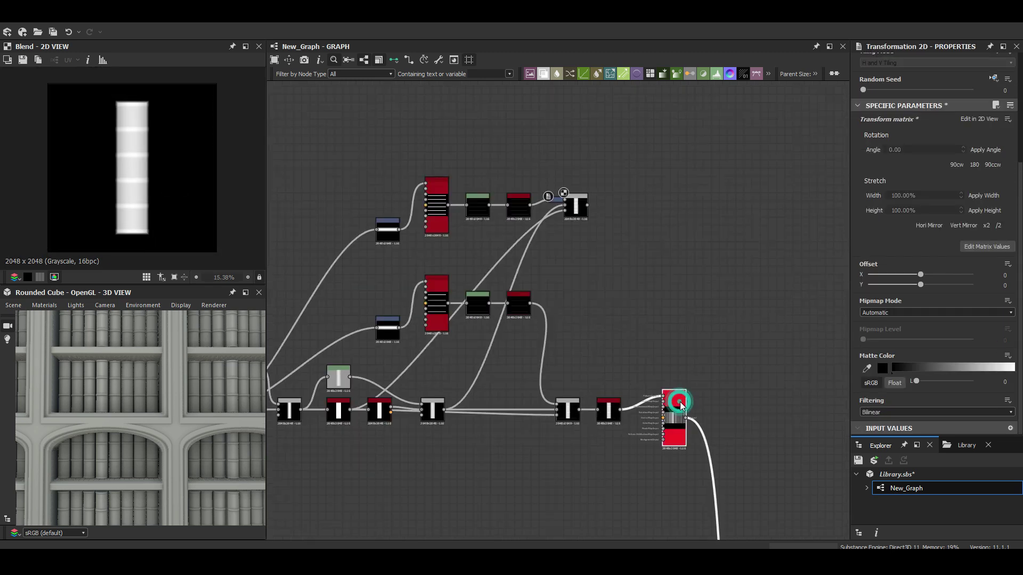
# Set the lower Tile Sampler's Size Y to 1 and preview the Blend result
pyautogui.click(680, 404)
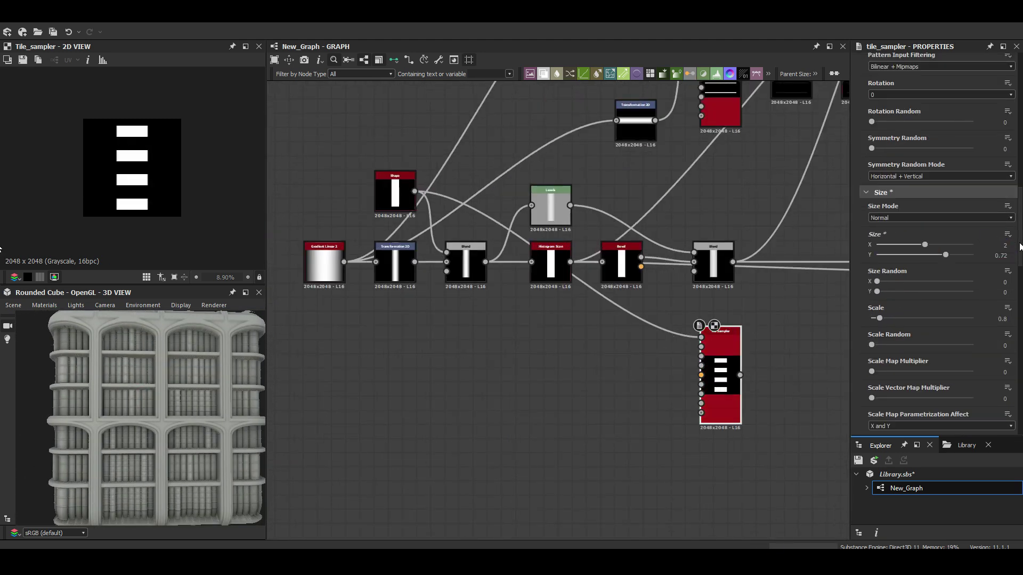
pyautogui.click(473, 352)
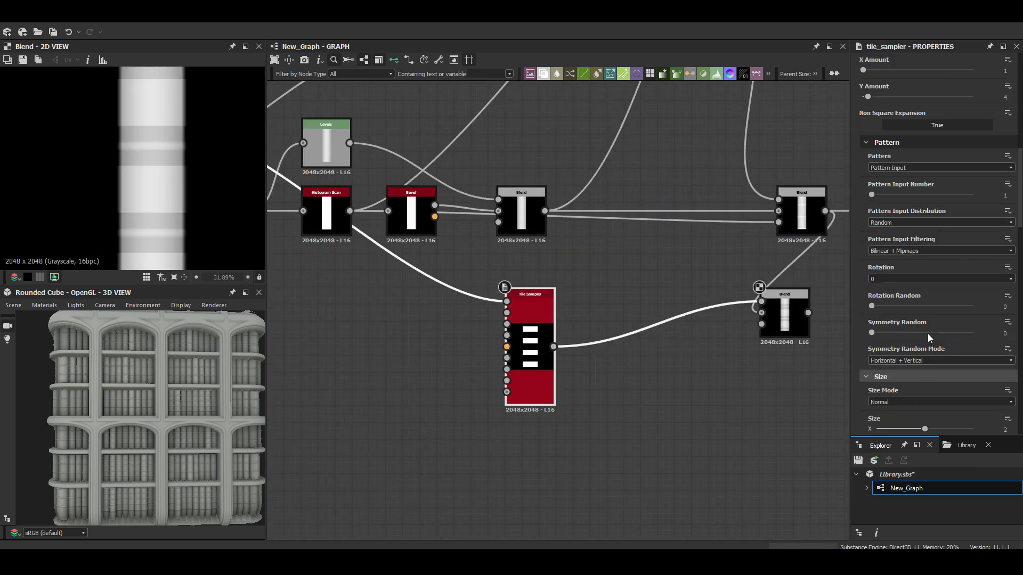
pyautogui.scroll(-5, 930, 332)
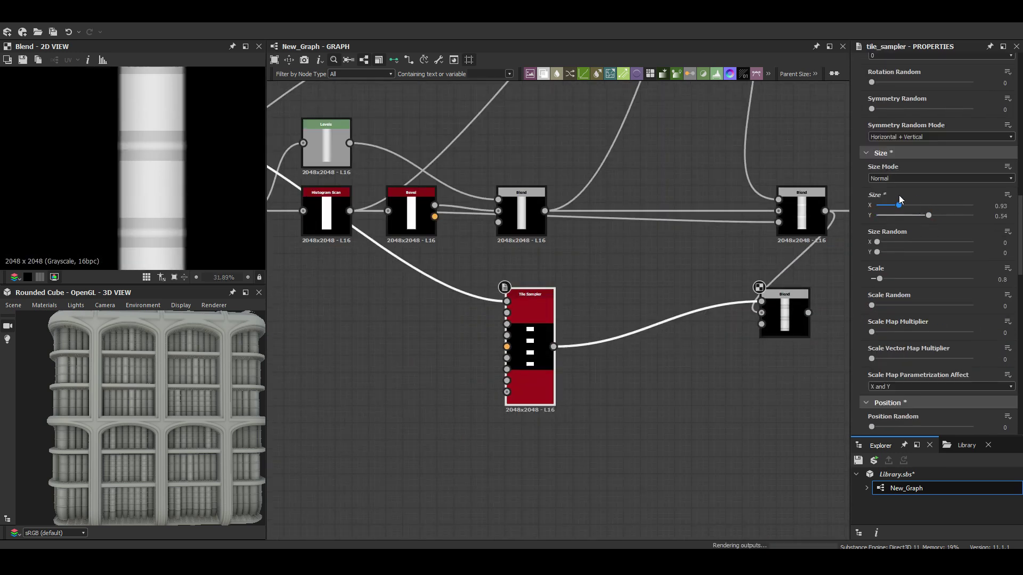
pyautogui.scroll(-5, 930, 205)
pyautogui.click(927, 217)
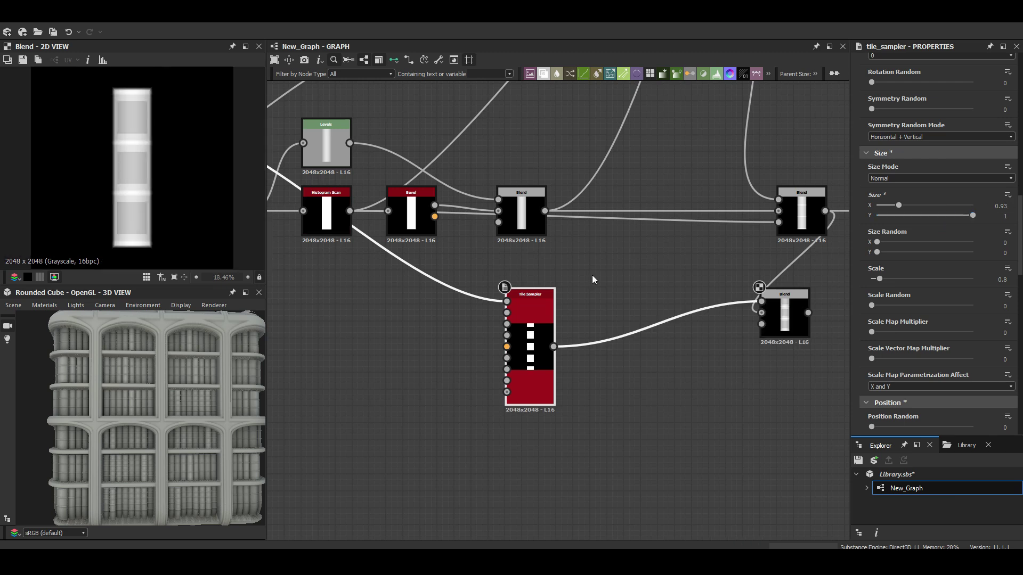
pyautogui.click(784, 317)
pyautogui.scroll(3, 117, 373)
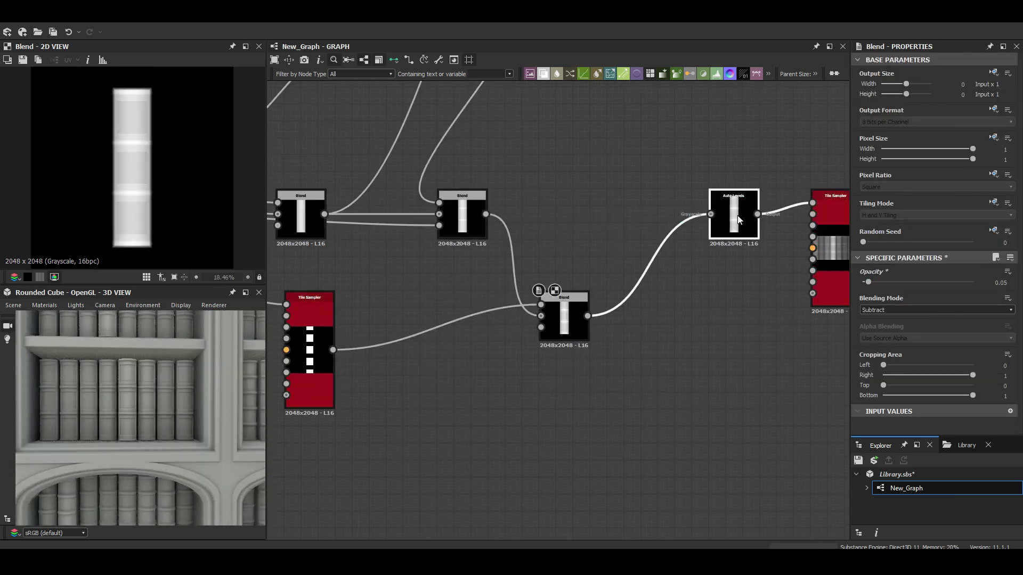
pyautogui.scroll(-5, 407, 372)
# Add a Transformation 2D to nudge the book rows vertically and slightly shrink the arch tiles
pyautogui.click(559, 389)
pyautogui.scroll(4, 559, 388)
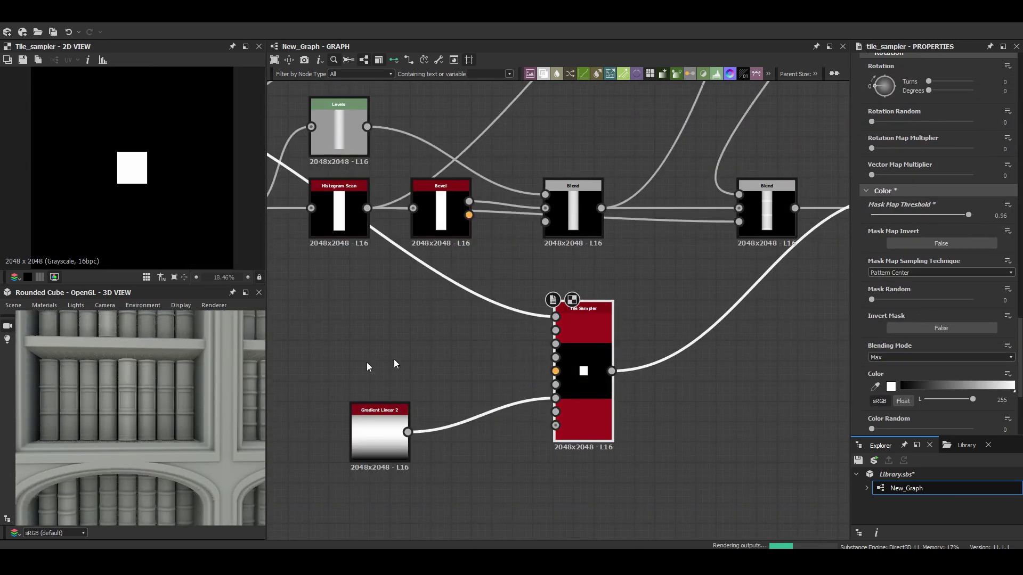
pyautogui.scroll(5, 929, 295)
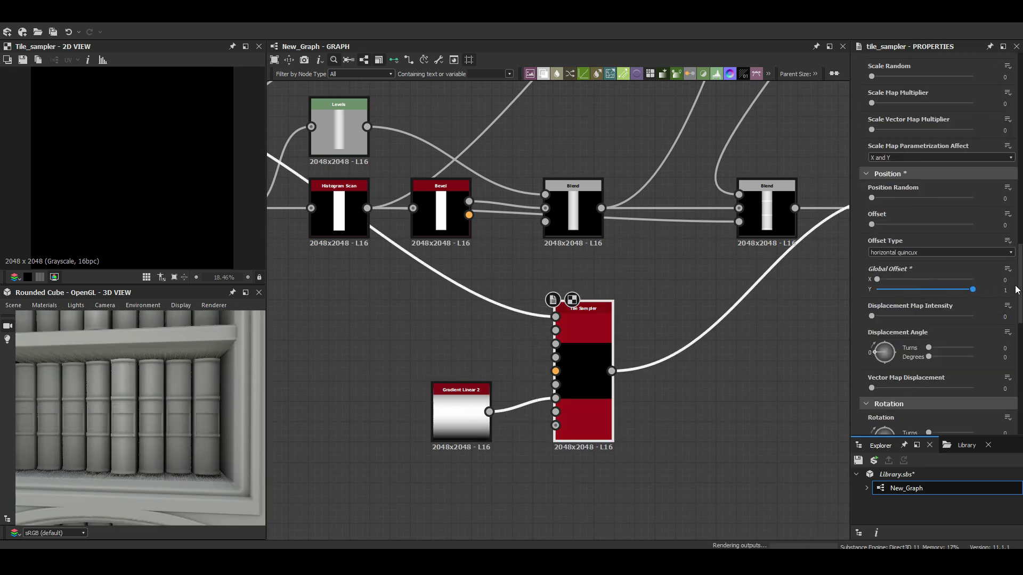
pyautogui.hotkey('ctrl', 't')
pyautogui.moveTo(140, 181); pyautogui.dragTo(145, 200)
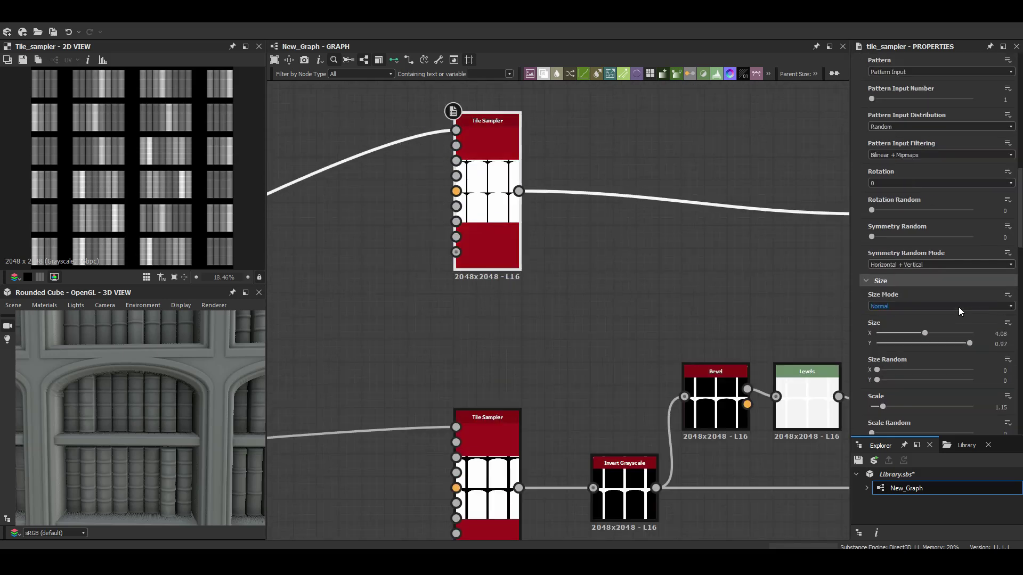
pyautogui.moveTo(1012, 240); pyautogui.dragTo(1001, 305)
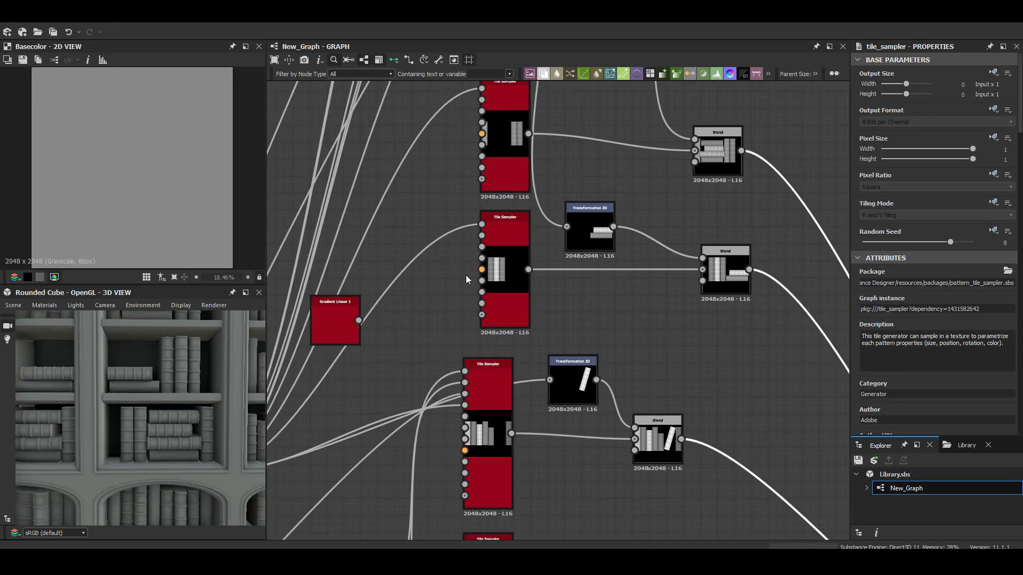
# Insert a Transformation 2D on the book group and shift it sideways along the shelf
pyautogui.press('space')
pyautogui.write('tr')
pyautogui.press('Return')
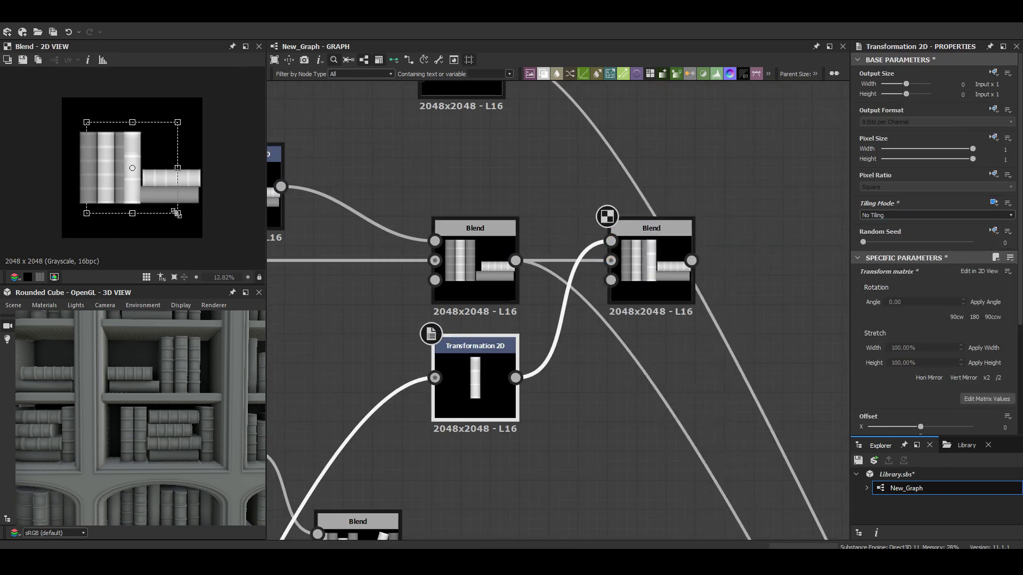
pyautogui.scroll(2, 177, 214)
pyautogui.moveTo(118, 206); pyautogui.dragTo(42, 205)
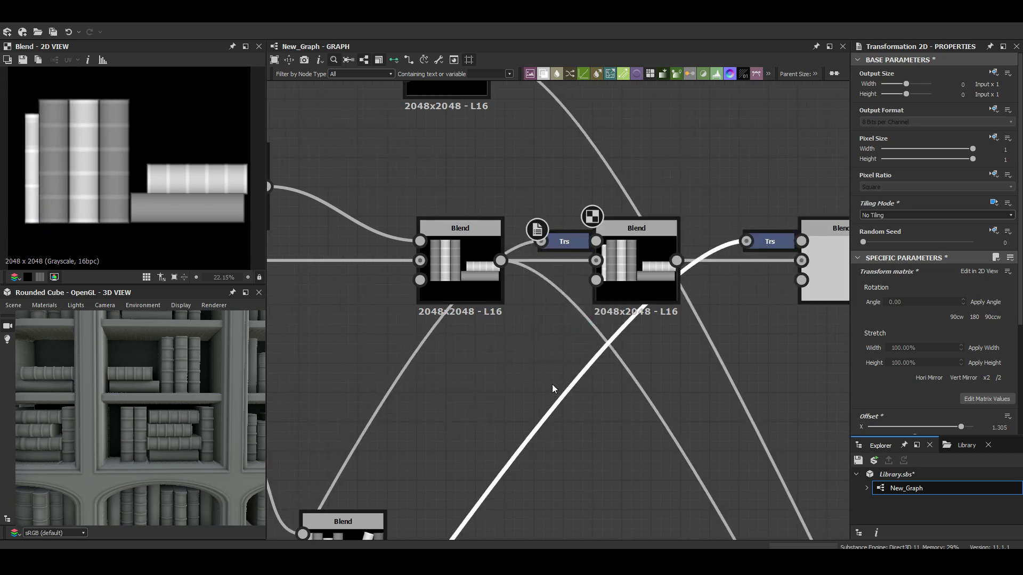
# Fine-tune the book group's sideways offset to about 1.38
pyautogui.scroll(6, 142, 162)
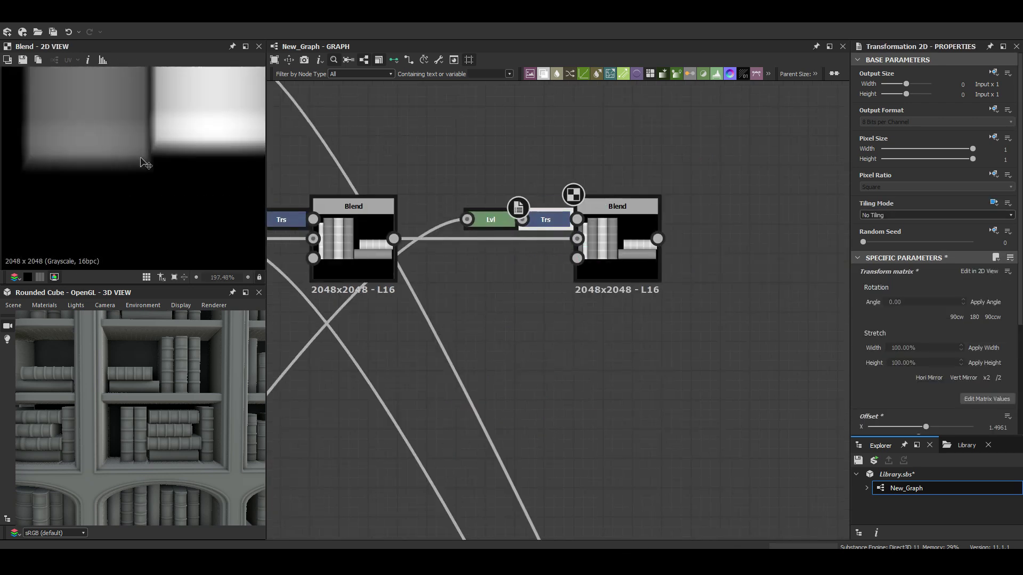
pyautogui.press('f')
pyautogui.scroll(3, 180, 385)
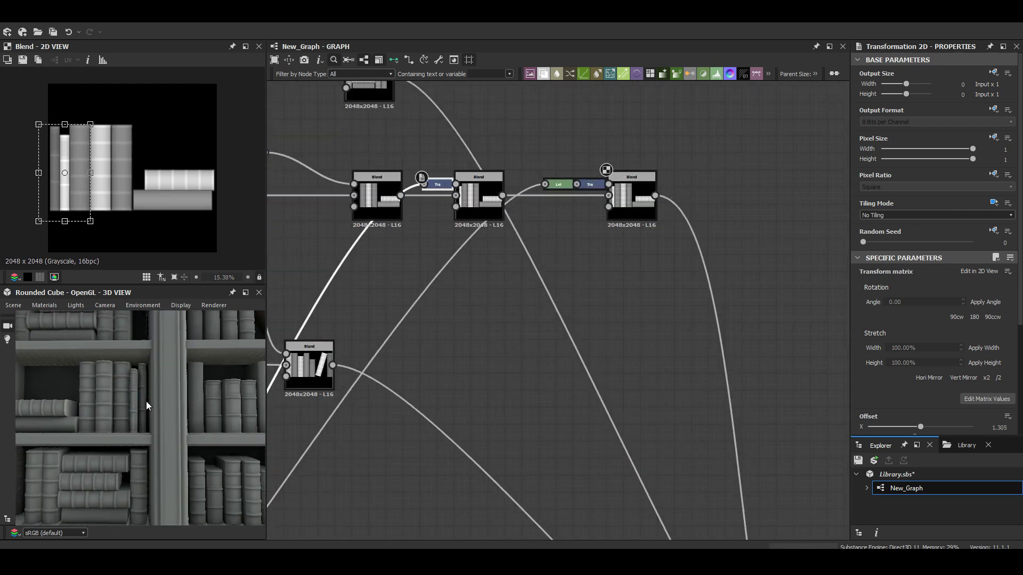
pyautogui.scroll(2, 147, 405)
pyautogui.scroll(4, 46, 178)
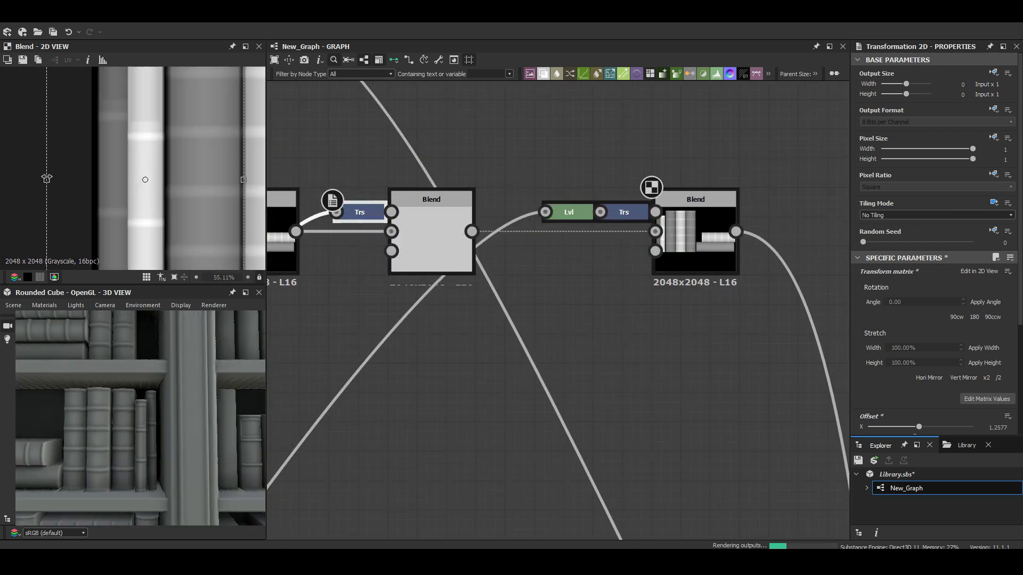
pyautogui.moveTo(128, 200); pyautogui.dragTo(115, 199)
pyautogui.press('f')
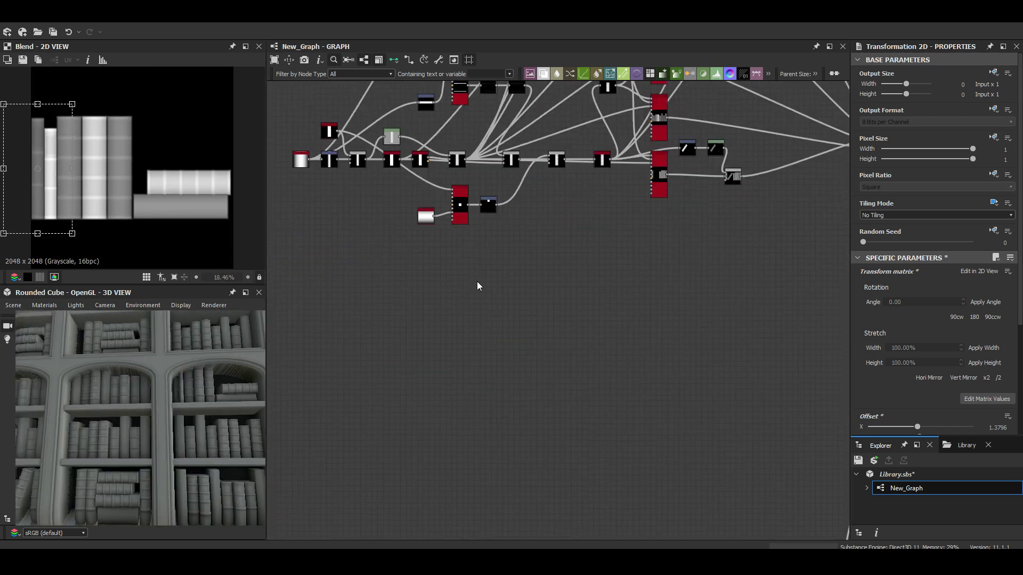
pyautogui.scroll(-2, 938, 267)
pyautogui.click(906, 285)
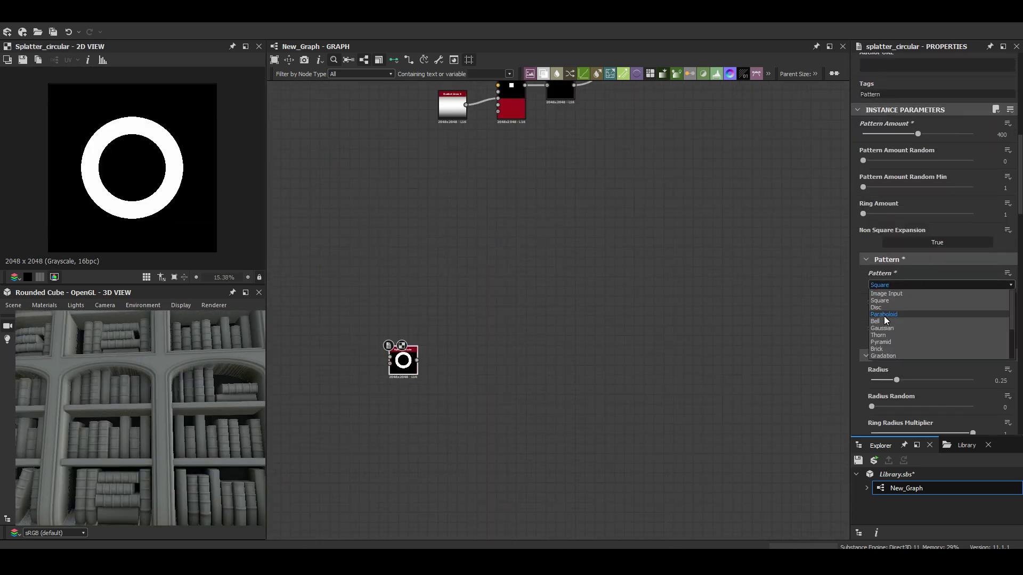
# Set the Splatter Circular pattern to a spiral curl and preview the transformed curl copy
pyautogui.click(885, 318)
pyautogui.scroll(-10, 938, 320)
pyautogui.moveTo(883, 358); pyautogui.dragTo(941, 362)
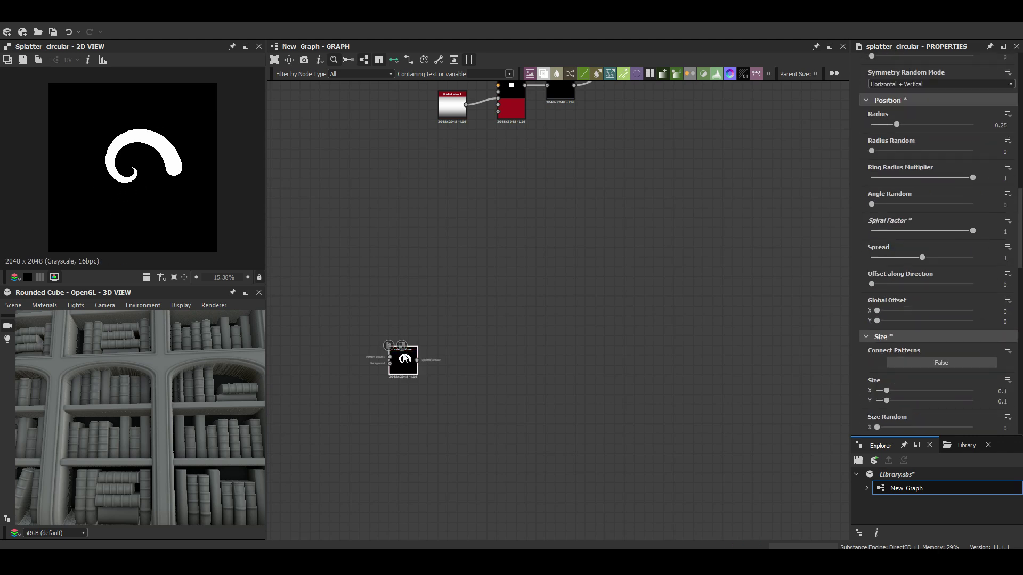
pyautogui.click(412, 367)
pyautogui.click(529, 362)
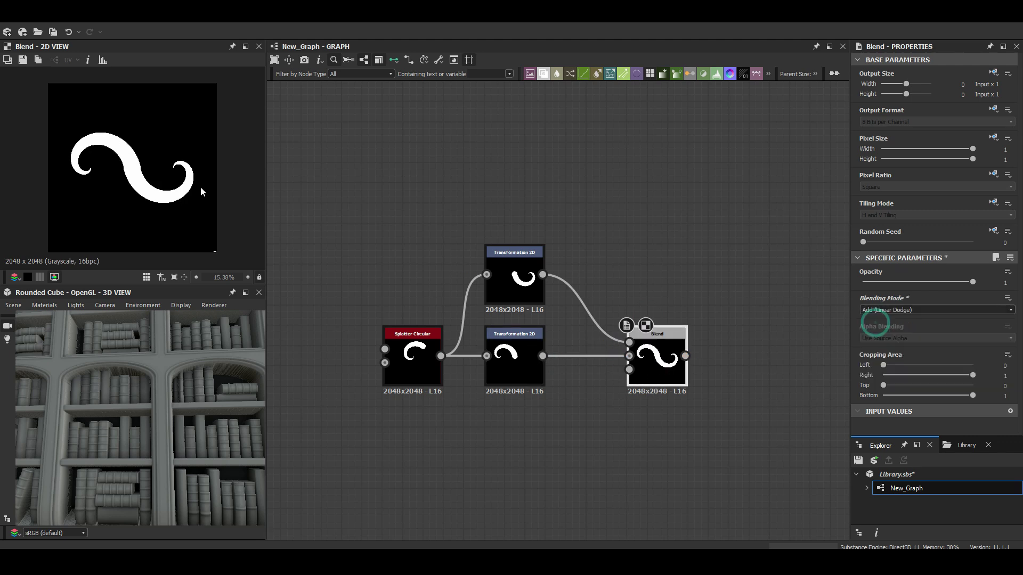
pyautogui.scroll(3, 203, 191)
pyautogui.scroll(-2, 516, 308)
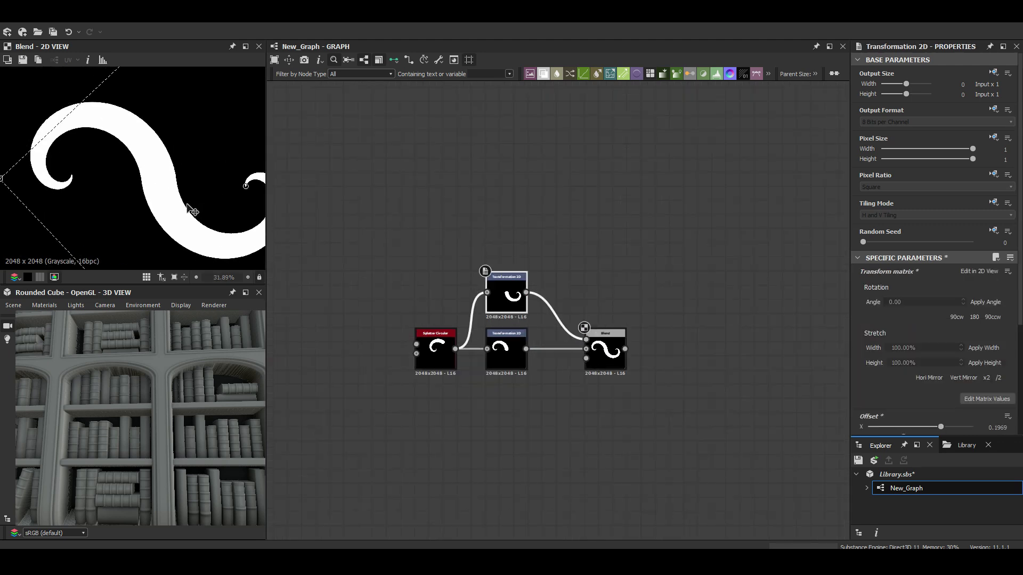
pyautogui.doubleClick(507, 292)
# Add a Bevel after the blended scroll and a Blend for another curl
pyautogui.moveTo(624, 349); pyautogui.dragTo(564, 219)
pyautogui.click(597, 235)
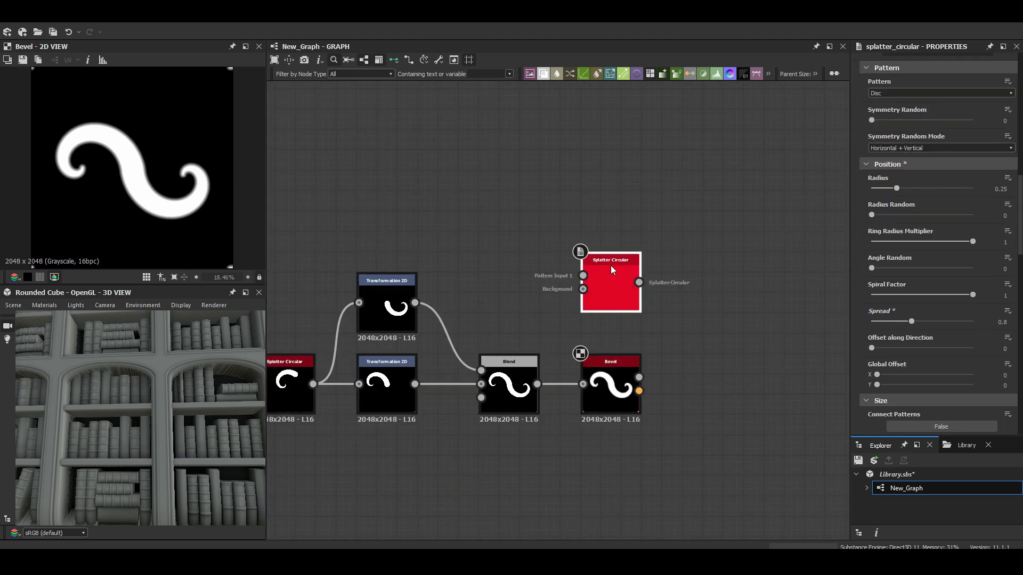
pyautogui.moveTo(570, 74); pyautogui.dragTo(622, 354)
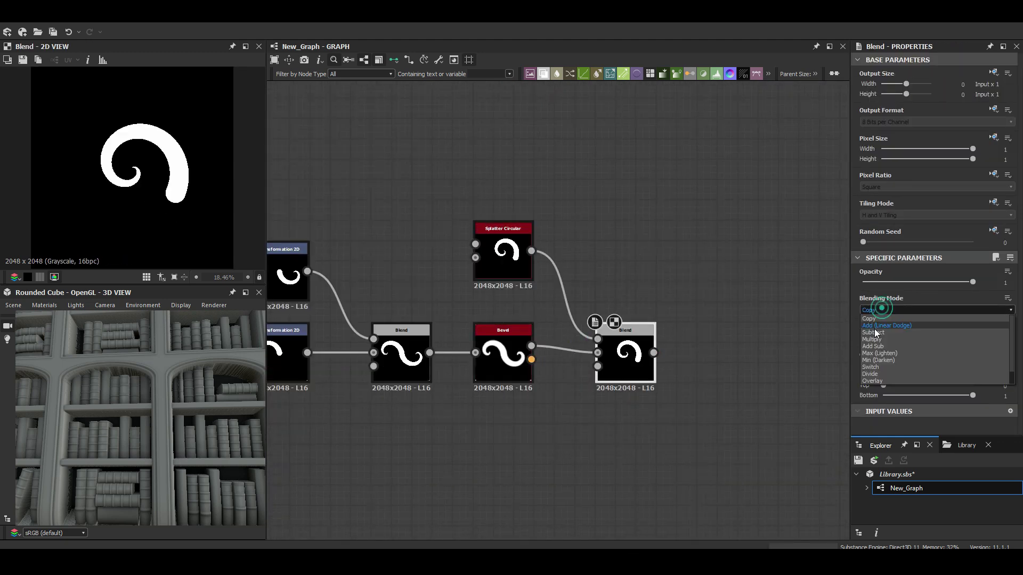
pyautogui.click(727, 362)
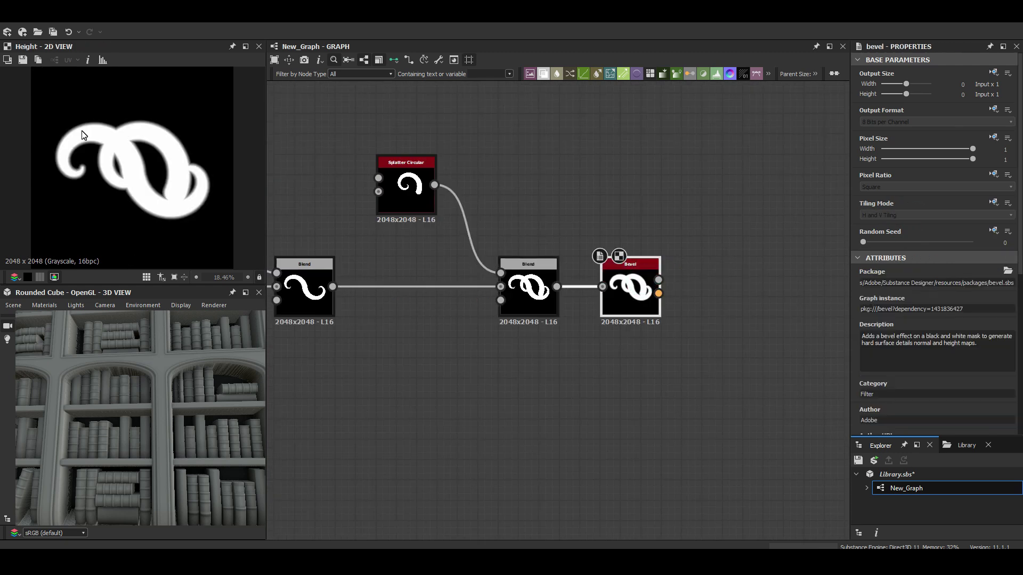
# Insert Transformation 2D nodes for the extra curls at both scroll ends
pyautogui.rightClick(376, 170)
pyautogui.click(436, 196)
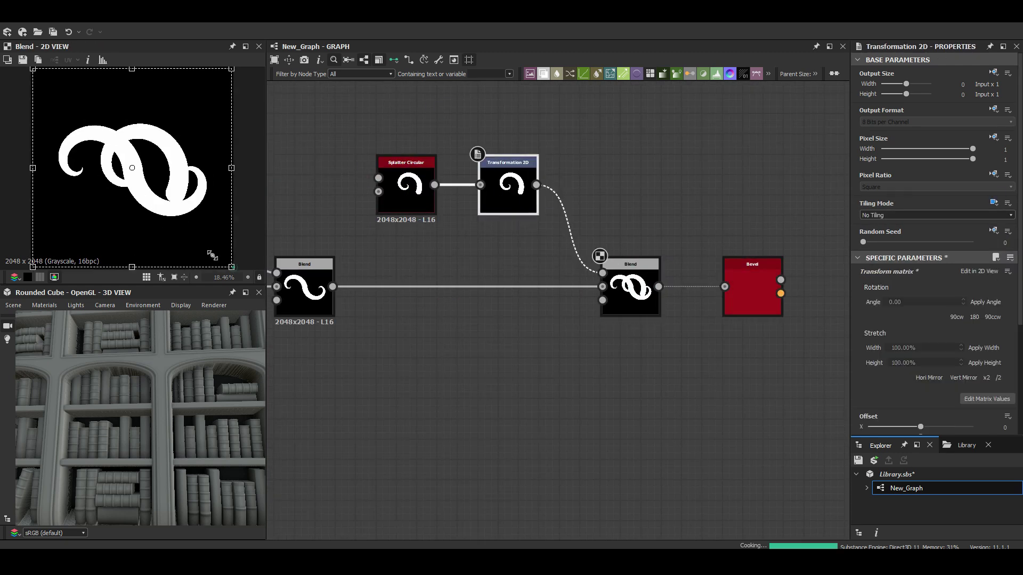
pyautogui.scroll(3, 75, 138)
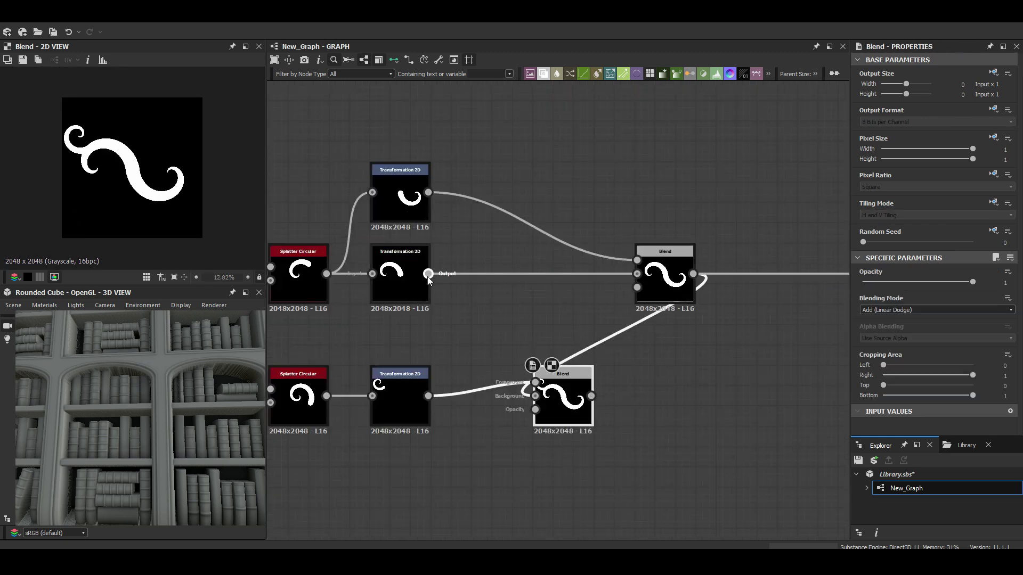
pyautogui.moveTo(530, 274); pyautogui.dragTo(549, 357)
pyautogui.click(601, 238)
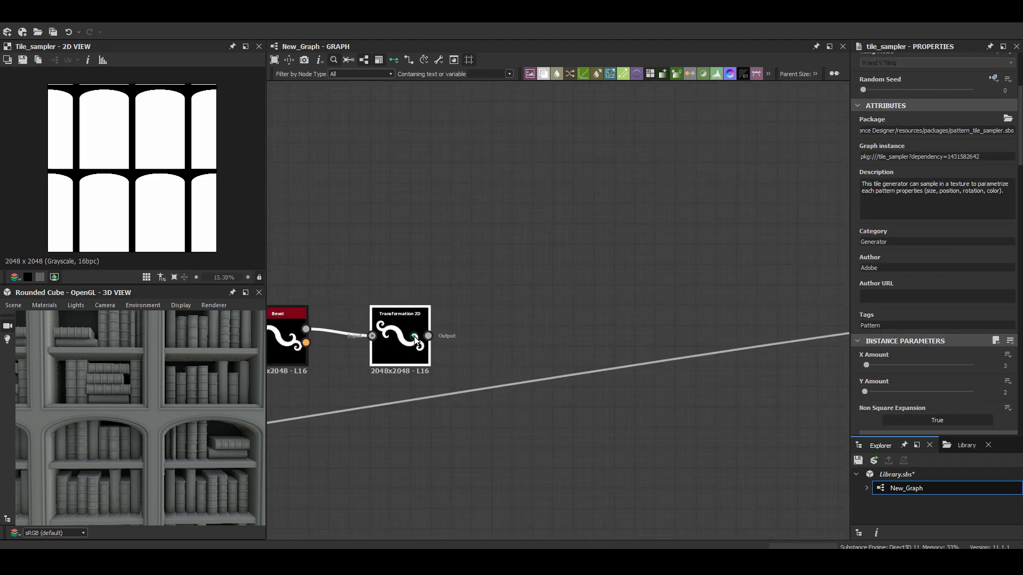
# Tile the mirrored scroll with the Tile Sampler and move the ornament rows above the arches
pyautogui.doubleClick(416, 341)
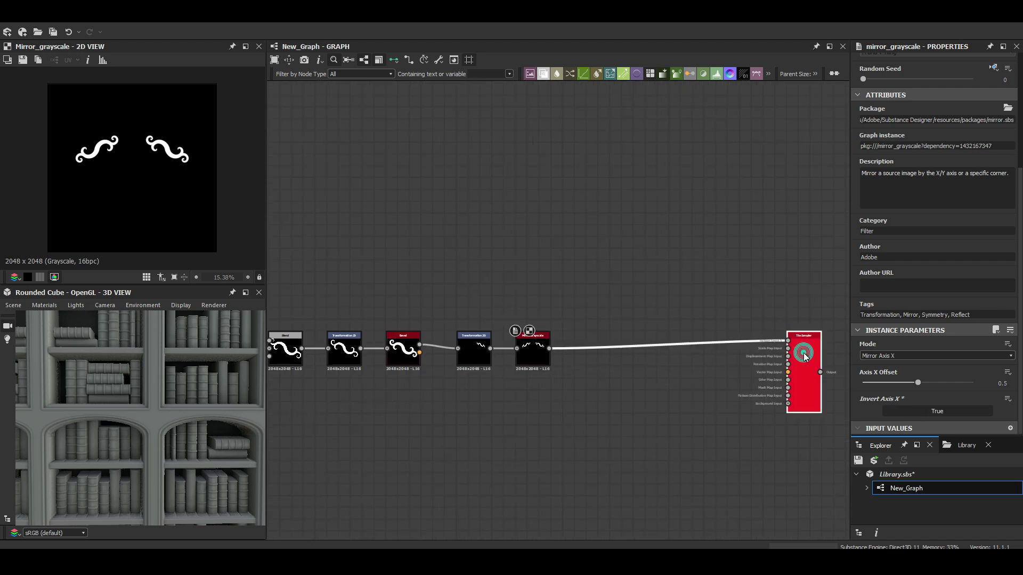
pyautogui.doubleClick(805, 357)
pyautogui.scroll(-1, 554, 301)
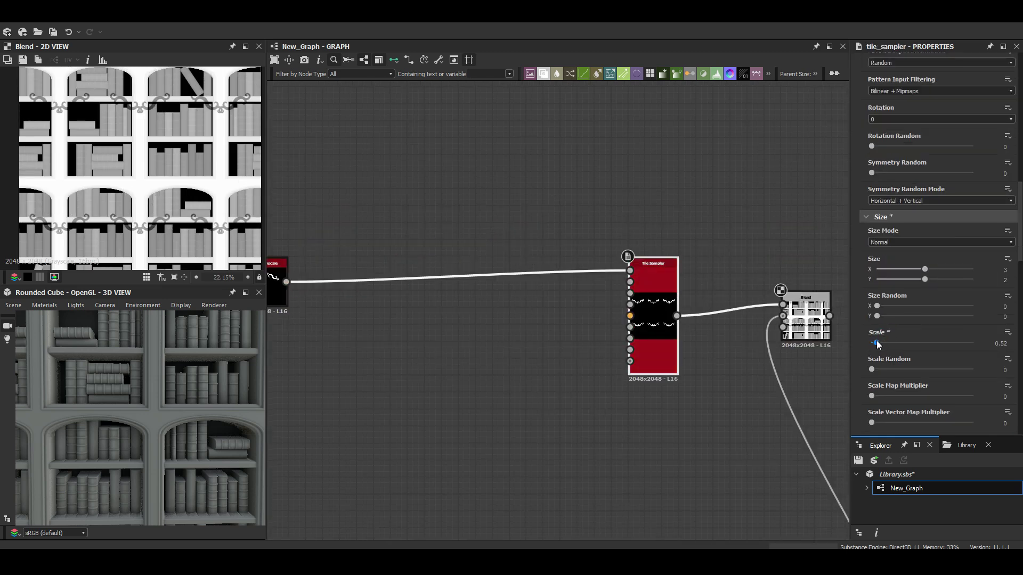
pyautogui.scroll(-6, 877, 340)
pyautogui.moveTo(925, 198); pyautogui.dragTo(924, 206)
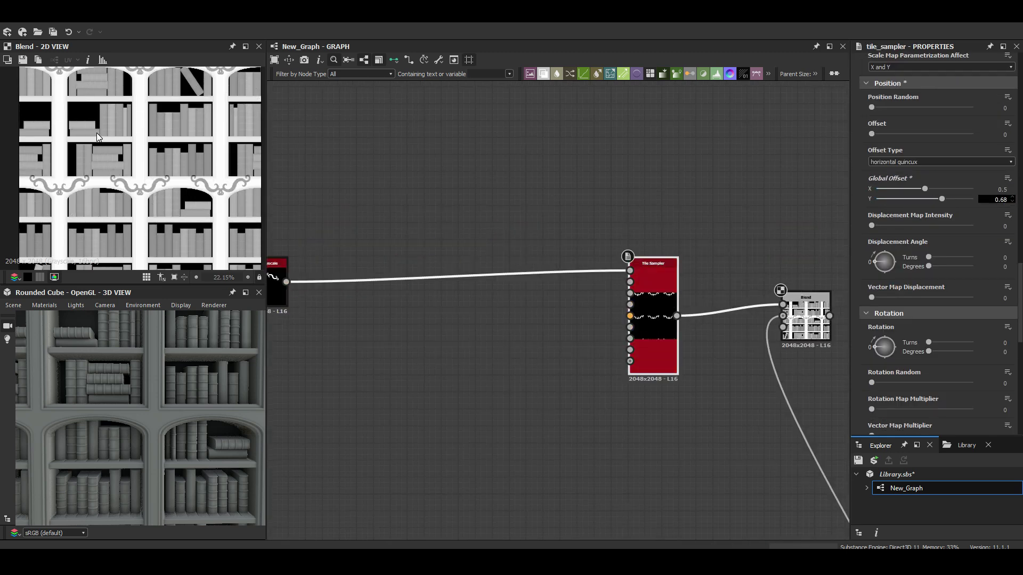
pyautogui.scroll(5, 878, 187)
pyautogui.click(382, 215)
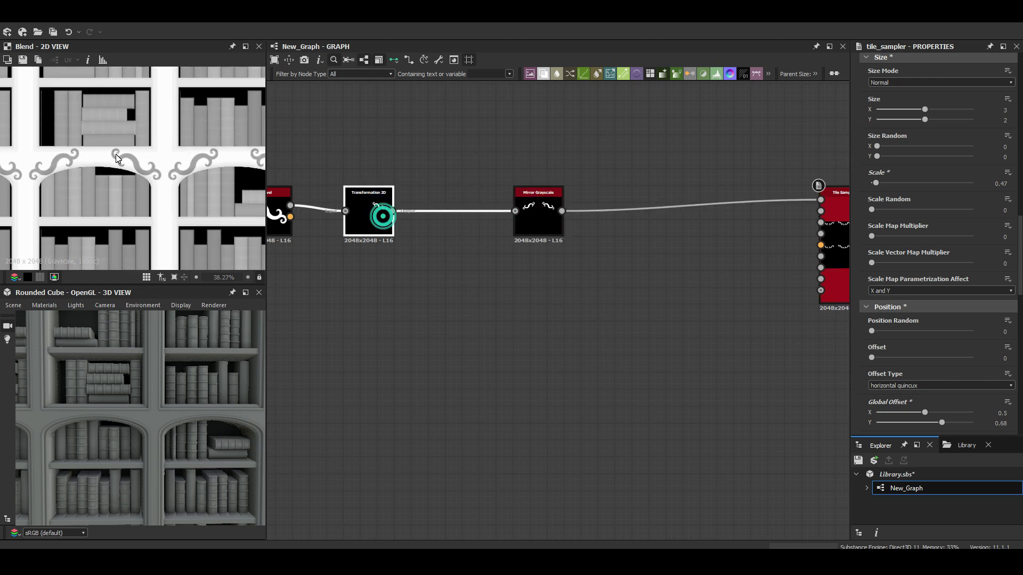
pyautogui.moveTo(927, 206); pyautogui.dragTo(940, 207)
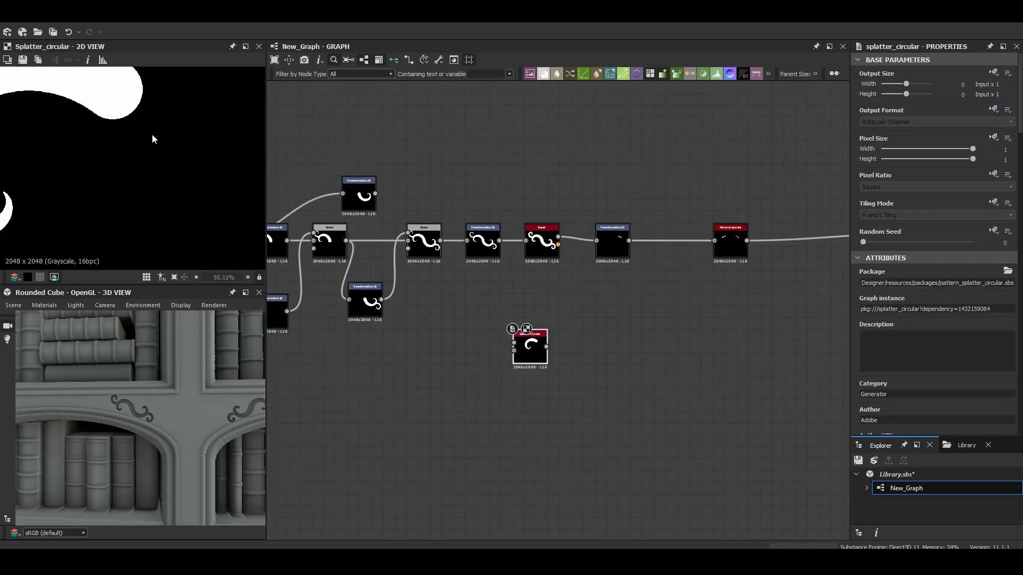
# Fine-tune the position of the transformed scroll piece
pyautogui.moveTo(884, 319); pyautogui.dragTo(879, 321)
pyautogui.scroll(-5, 937, 266)
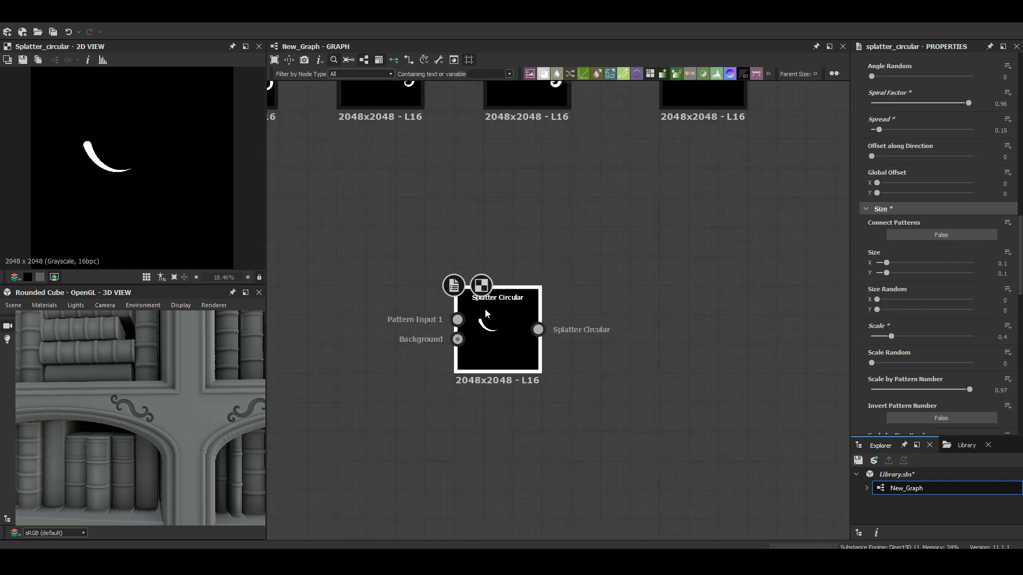
pyautogui.scroll(5, 485, 309)
pyautogui.scroll(3, 495, 322)
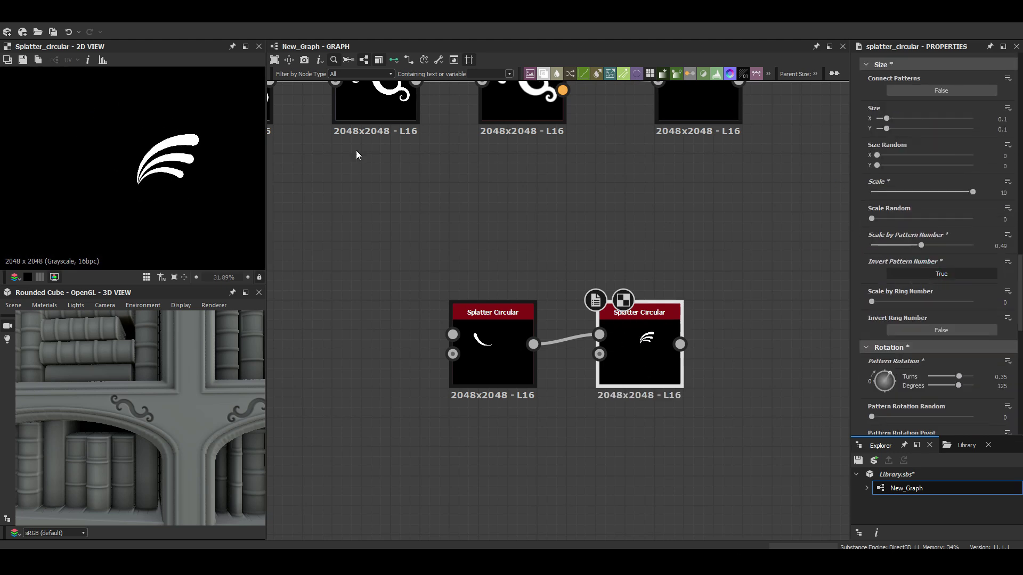
pyautogui.scroll(5, 942, 213)
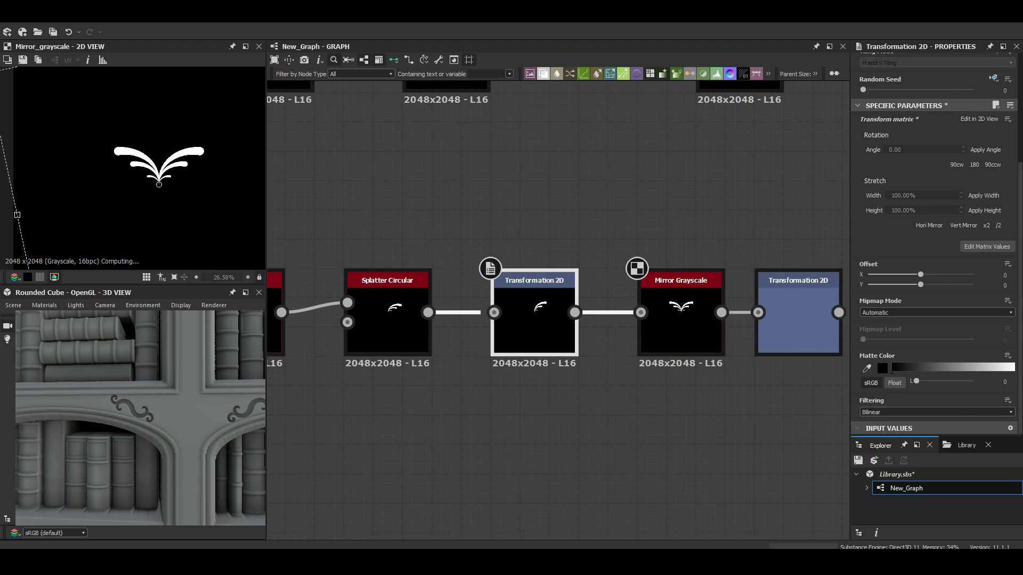
pyautogui.scroll(2, 130, 196)
pyautogui.scroll(2, 169, 171)
pyautogui.scroll(-5, 160, 182)
pyautogui.click(141, 196)
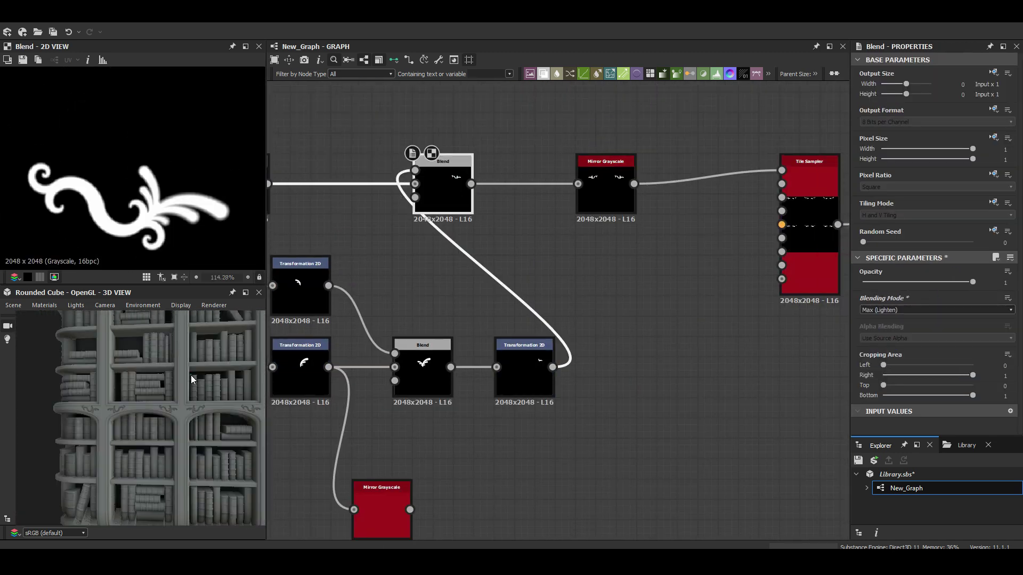
pyautogui.scroll(5, 191, 376)
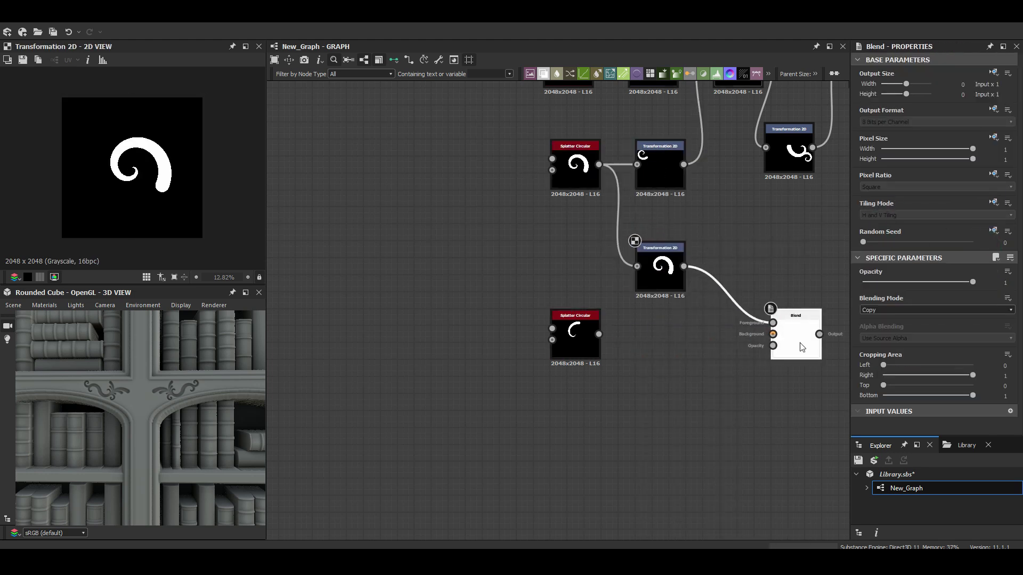
# Rotate and offset the second curl beside the first to form an S-shaped double curl
pyautogui.click(899, 311)
pyautogui.moveTo(171, 210); pyautogui.dragTo(162, 224)
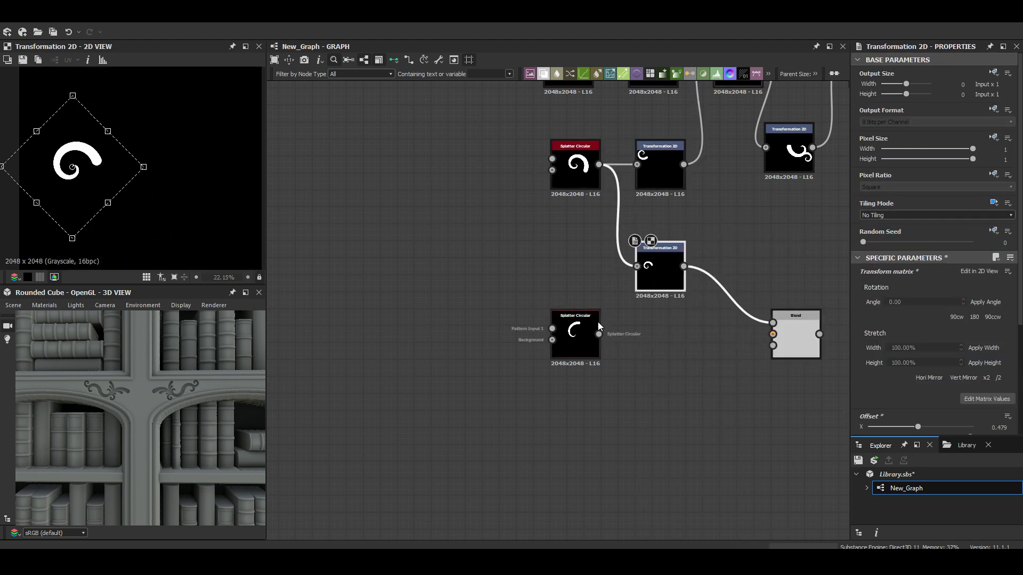
pyautogui.click(994, 203)
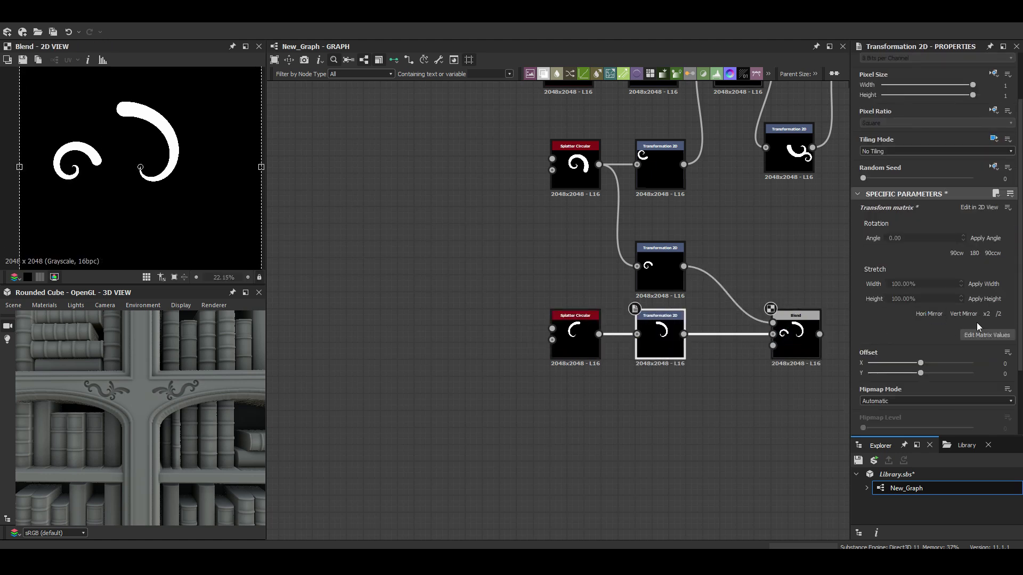
pyautogui.scroll(5, 201, 186)
pyautogui.moveTo(229, 176); pyautogui.dragTo(201, 186)
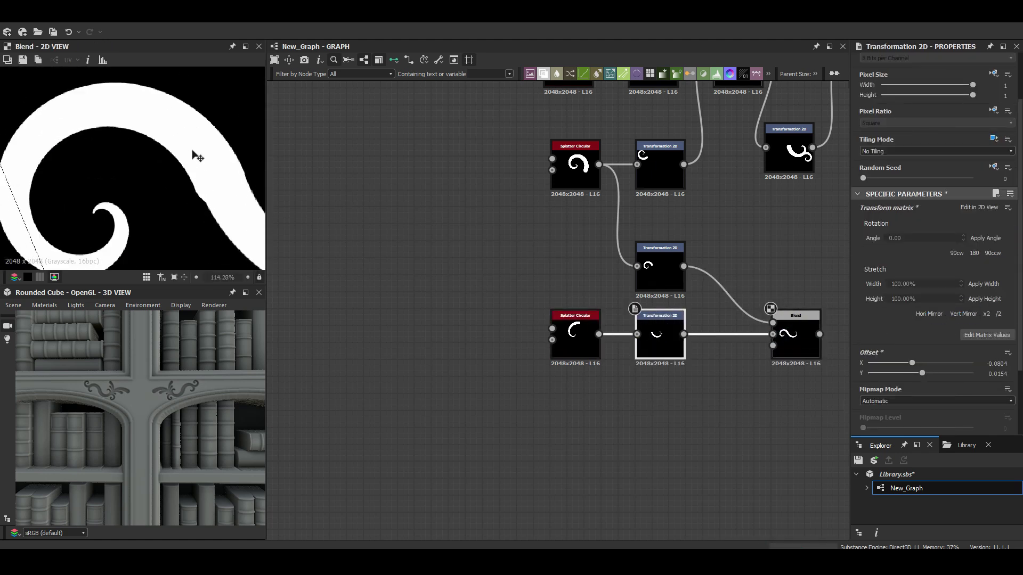
pyautogui.scroll(-1, 72, 221)
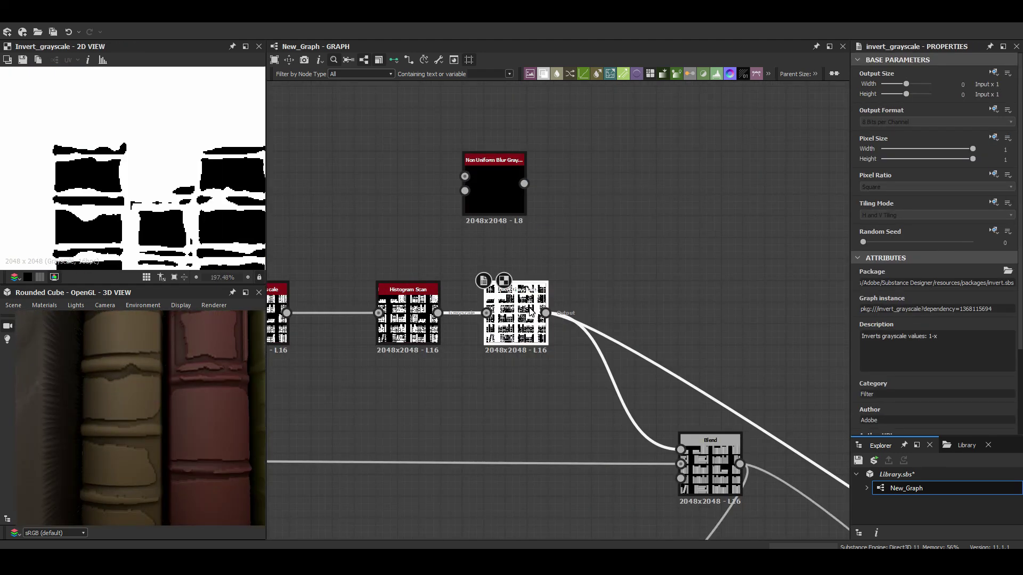
# Add a Non Uniform Blur after the Histogram Scan, using the inverted mask as blur map
pyautogui.moveTo(437, 313); pyautogui.dragTo(465, 176)
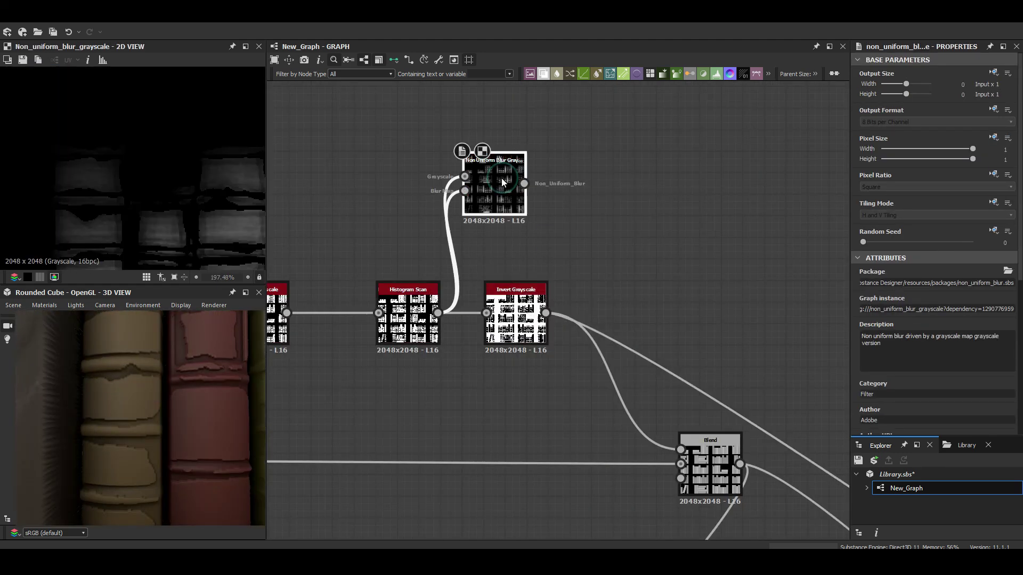
pyautogui.scroll(2, 209, 155)
pyautogui.moveTo(546, 313); pyautogui.dragTo(466, 190)
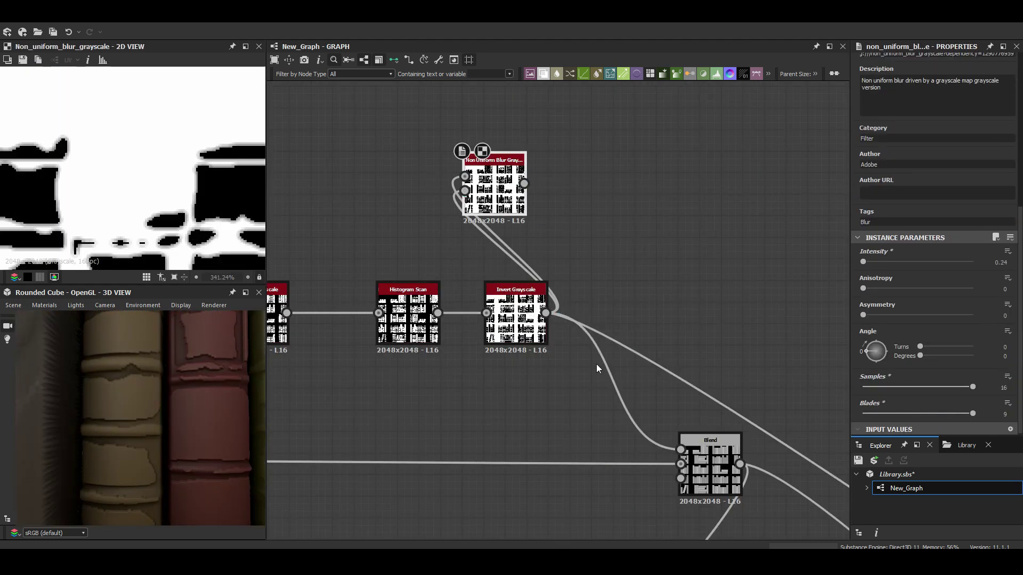
pyautogui.scroll(-5, 132, 422)
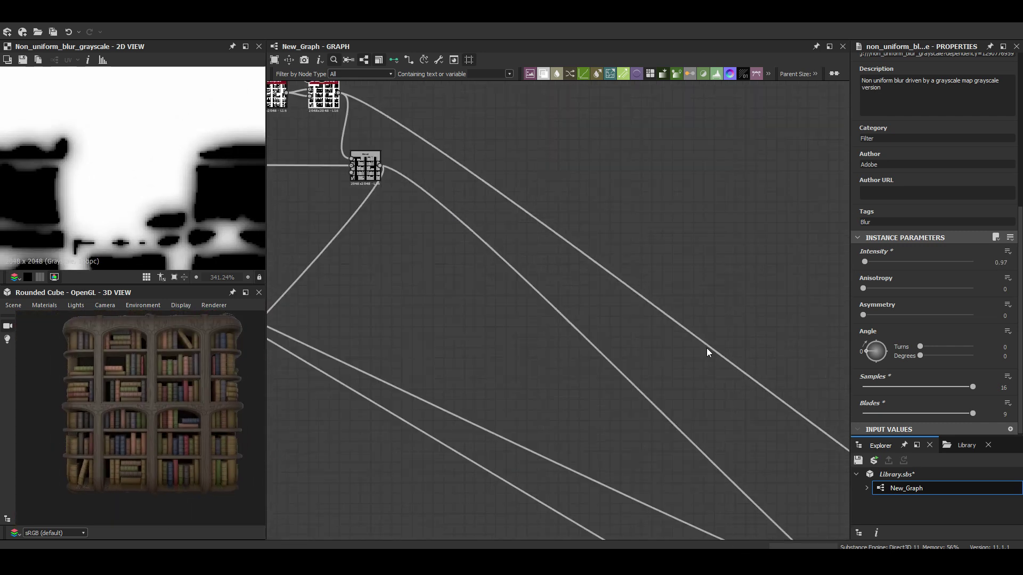
# Darken the book gradient keys to deep browns and blend the result with the height map
pyautogui.click(926, 352)
pyautogui.moveTo(483, 362); pyautogui.dragTo(434, 292)
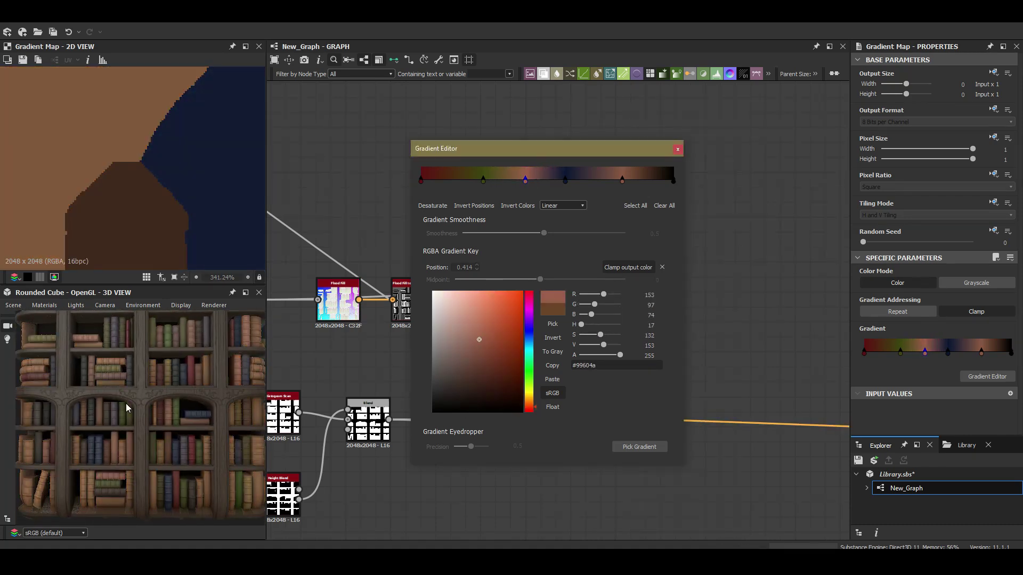
pyautogui.scroll(3, 127, 408)
pyautogui.click(531, 401)
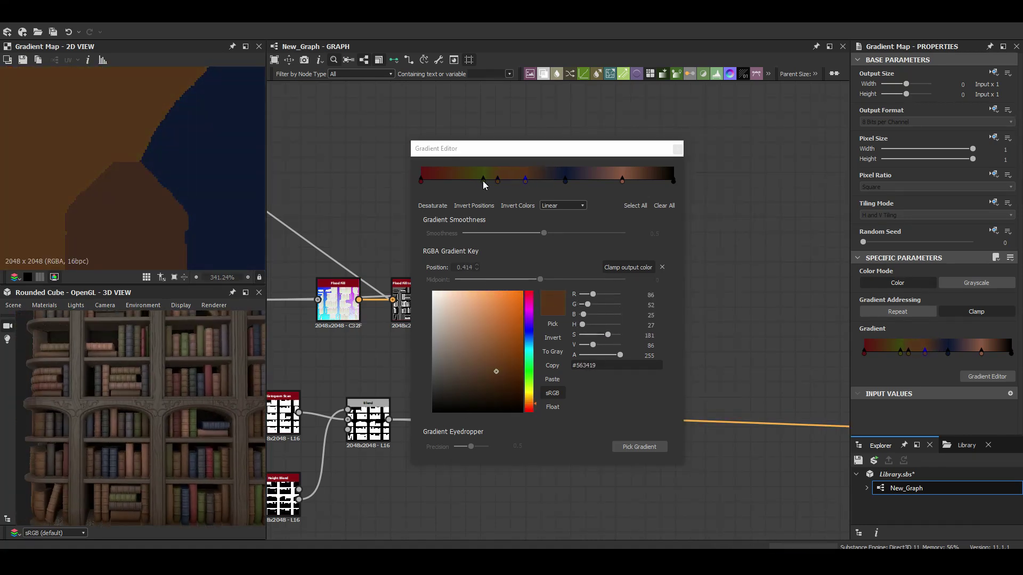
pyautogui.moveTo(483, 181); pyautogui.dragTo(489, 181)
pyautogui.scroll(3, 153, 404)
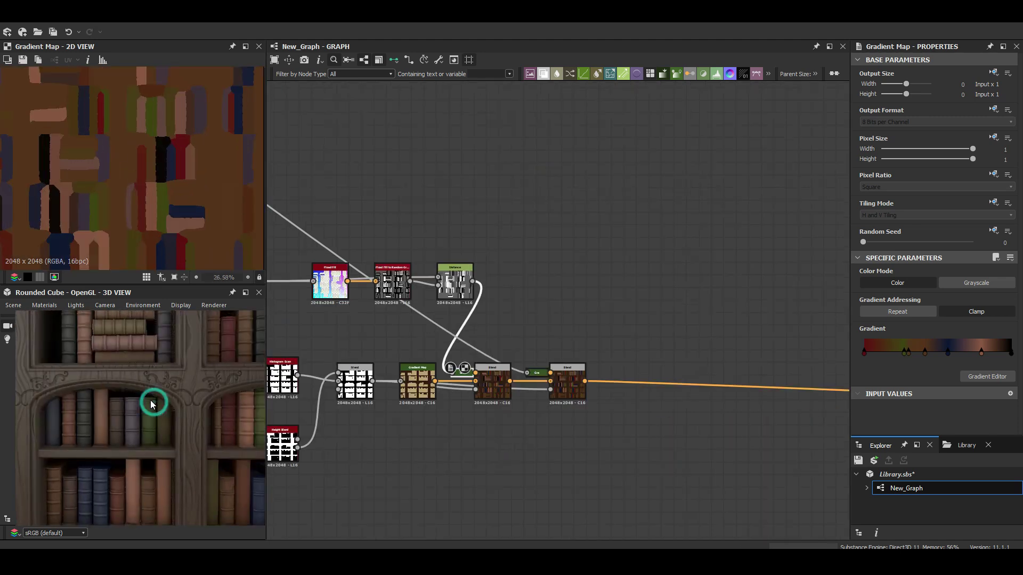
pyautogui.moveTo(563, 336); pyautogui.dragTo(670, 262, button='middle')
pyautogui.moveTo(349, 409); pyautogui.dragTo(476, 365)
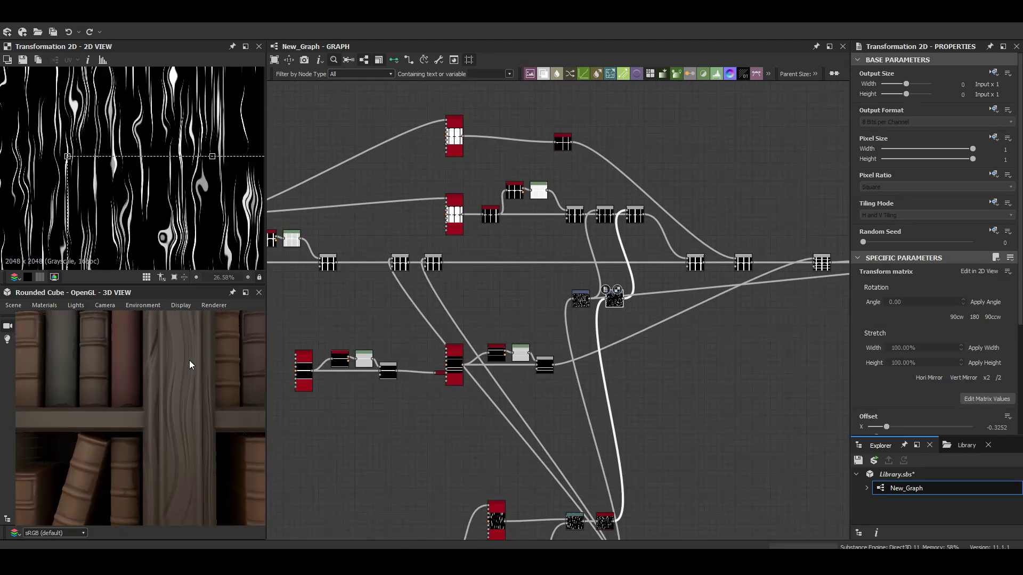
# Shift the 3D preview to show the arches and books
pyautogui.moveTo(177, 435); pyautogui.dragTo(188, 413)
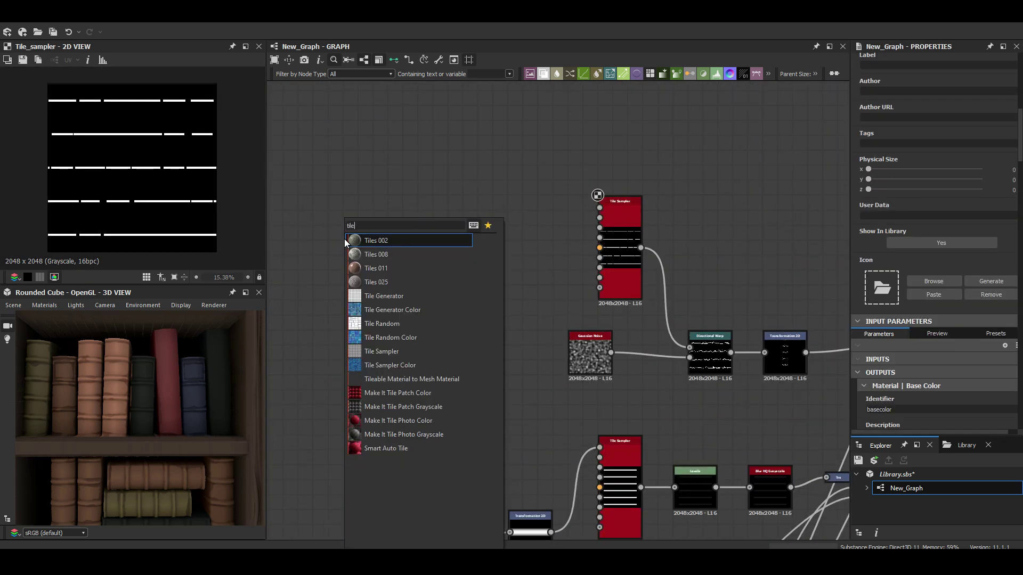
# Add a Tile Sampler node and preview the top Tile Sampler's output
pyautogui.click(381, 351)
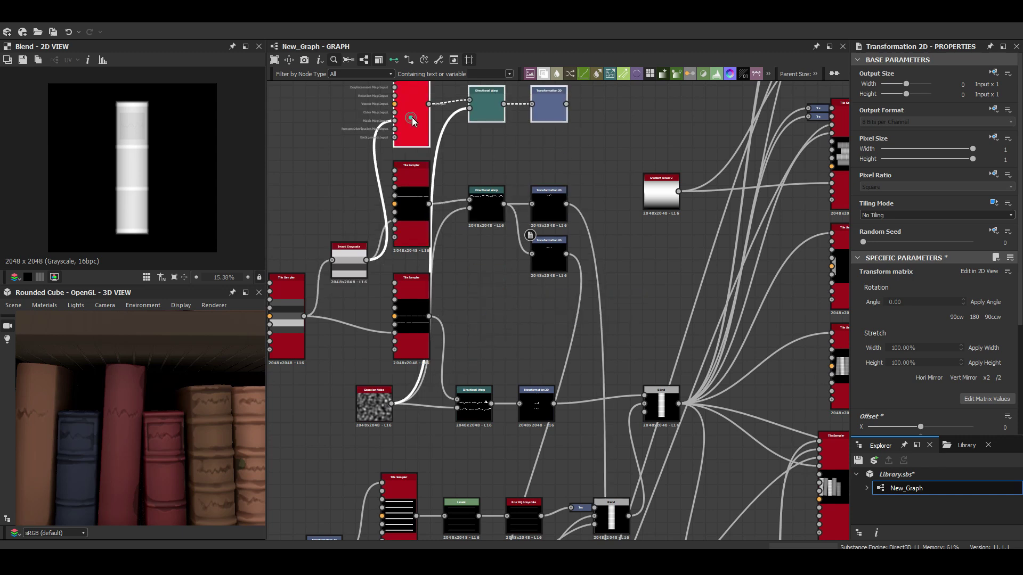
pyautogui.doubleClick(412, 121)
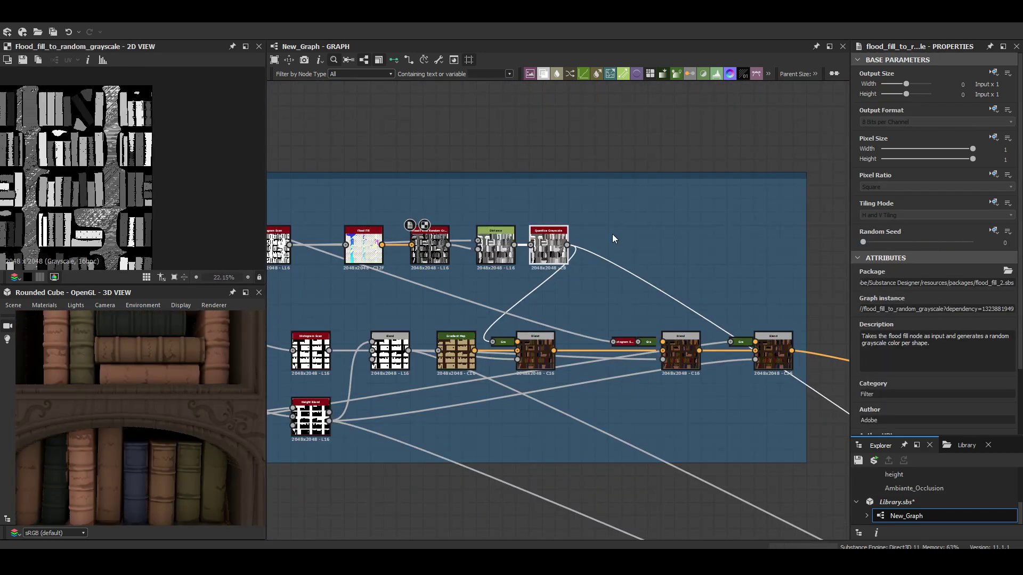
# Feed the Quantize Grayscale into a new Gradient Map and open its gradient editor
pyautogui.scroll(5, 753, 413)
pyautogui.click(771, 308)
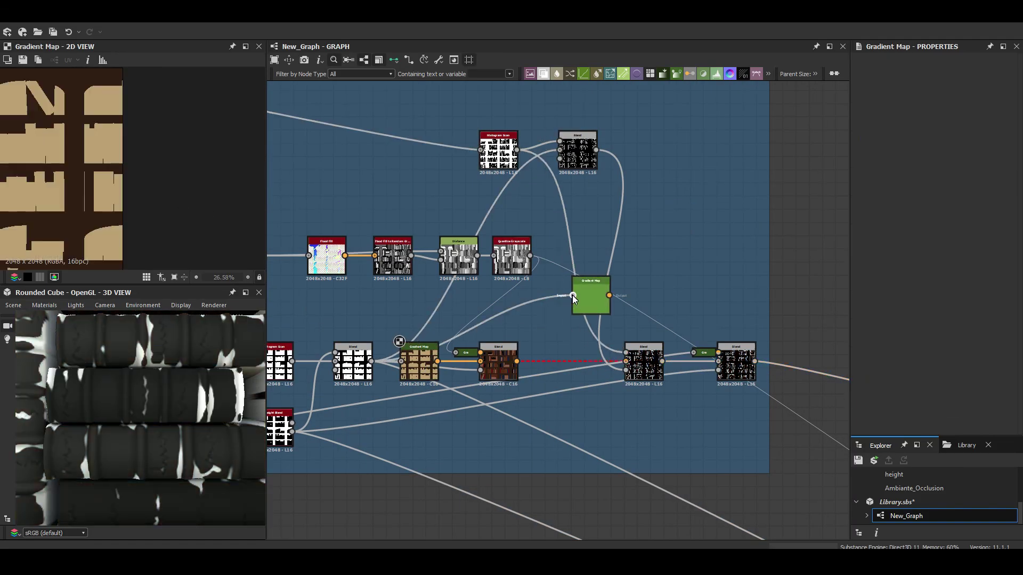
pyautogui.click(595, 297)
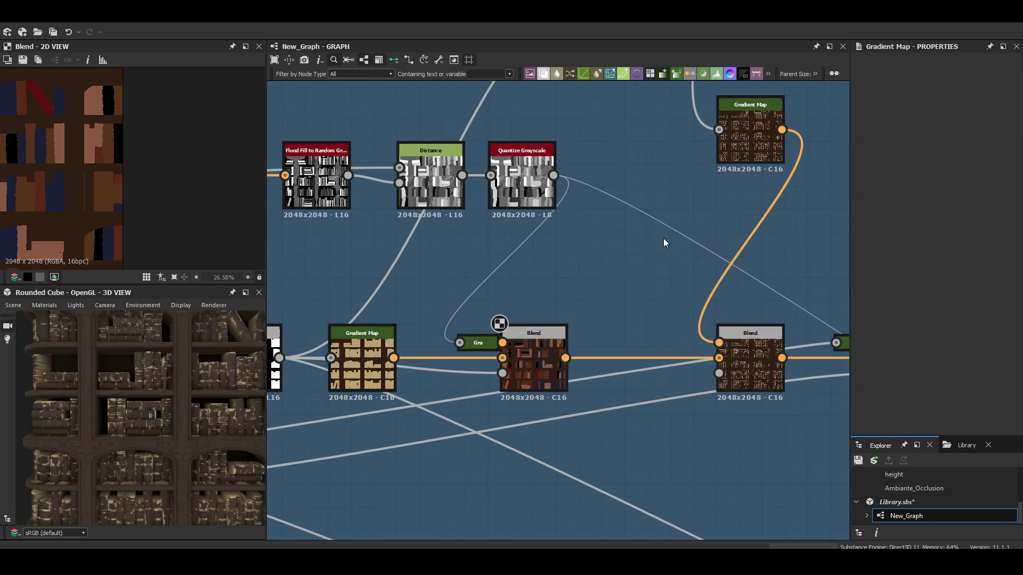
pyautogui.doubleClick(693, 282)
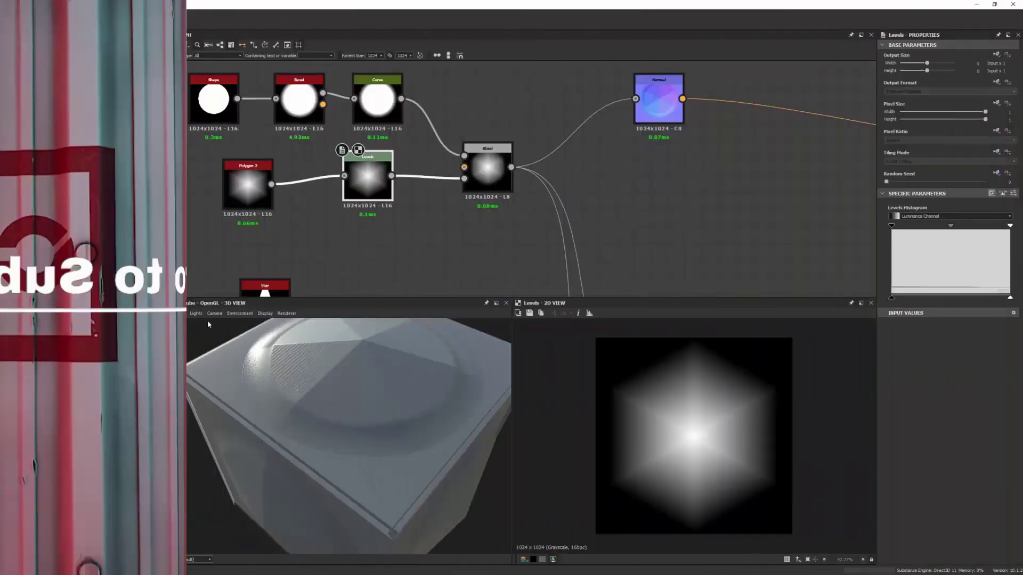
pyautogui.moveTo(1009, 225); pyautogui.dragTo(996, 227)
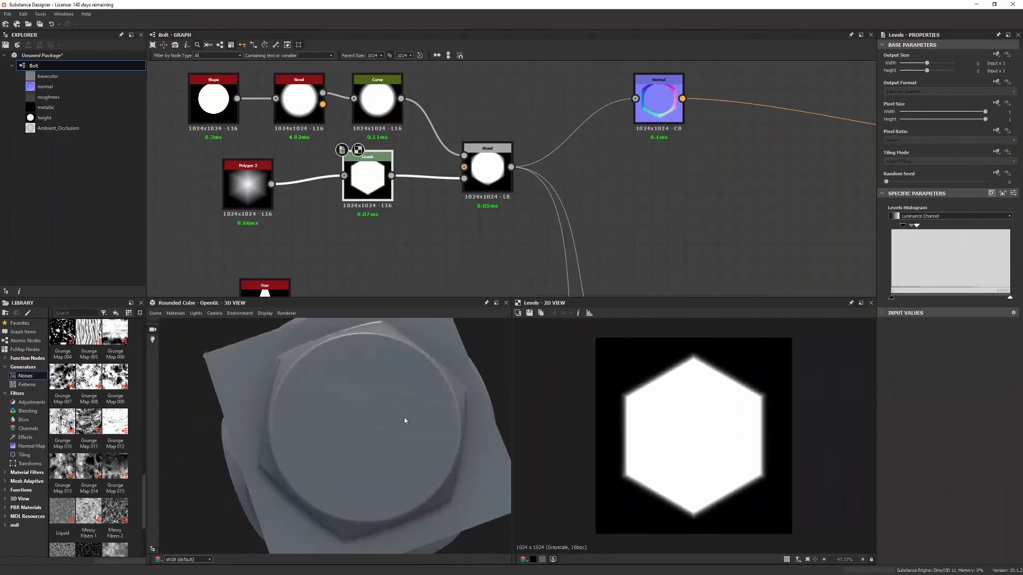
pyautogui.moveTo(405, 420); pyautogui.dragTo(463, 377)
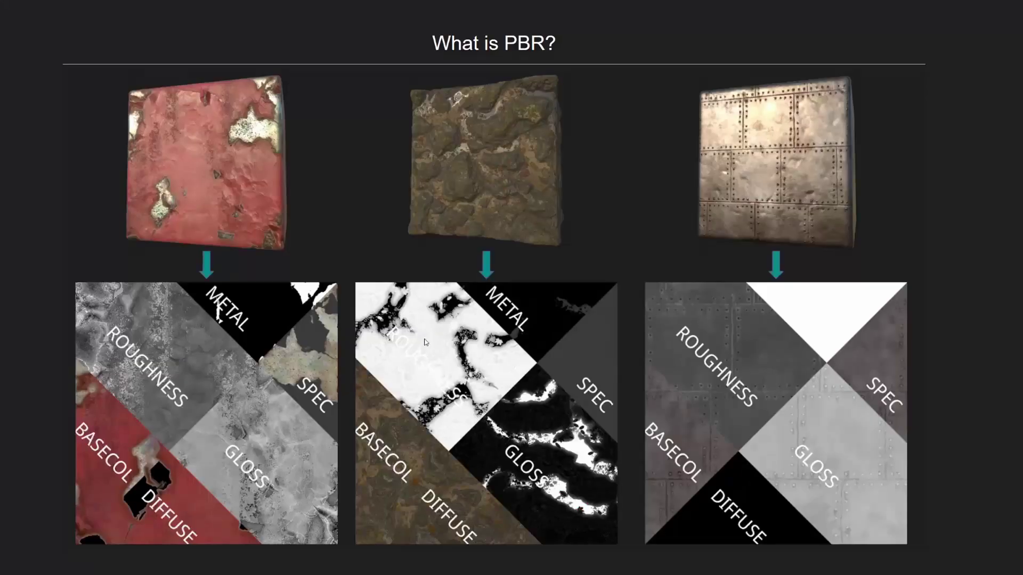
pyautogui.click(669, 411)
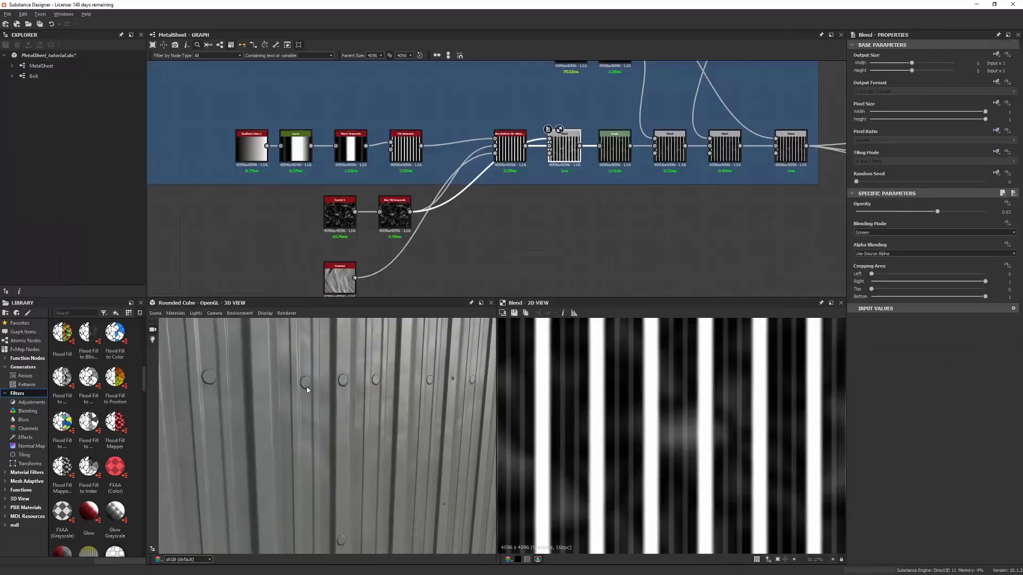
pyautogui.scroll(-3, 339, 431)
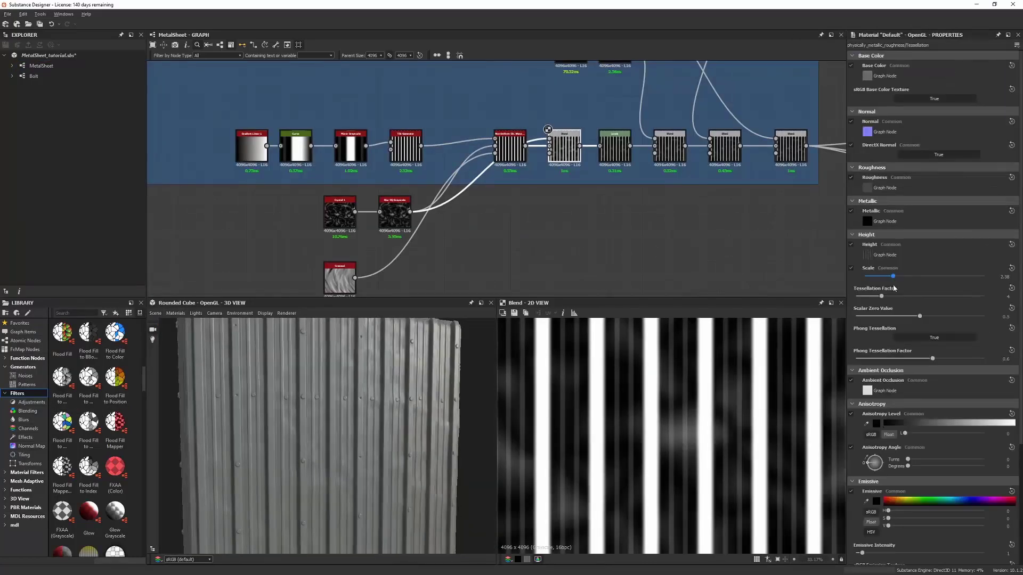